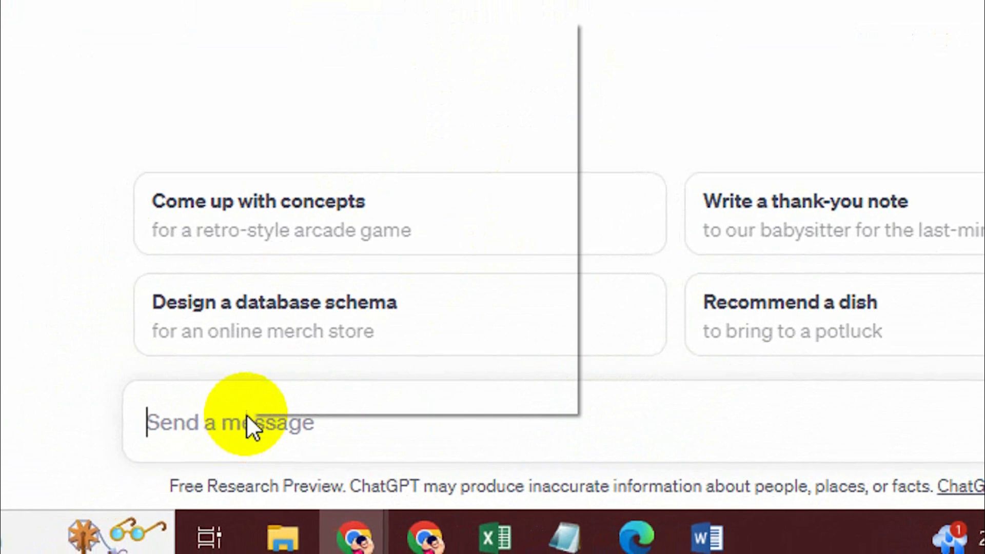
# Step: Ask ChatGPT for 10 GK MCQs in a table with serial number, question, four option columns and the full correct answer, and view the table
pyautogui.click(297, 218)
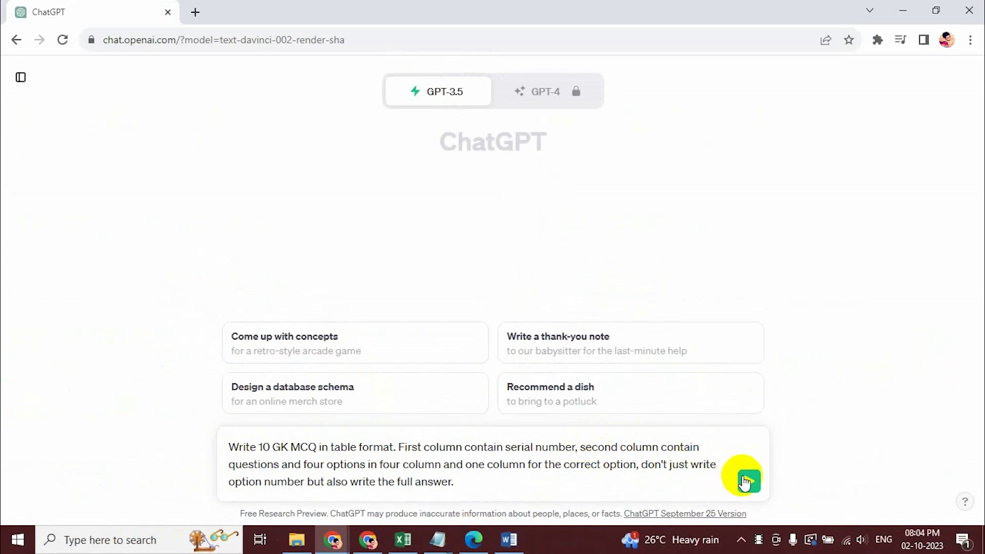
pyautogui.click(748, 480)
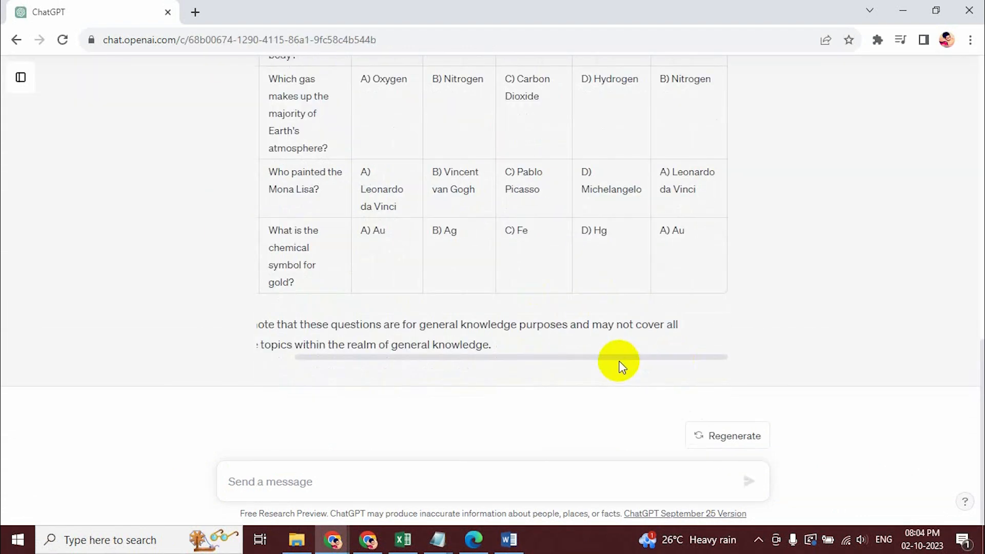
pyautogui.moveTo(618, 361); pyautogui.dragTo(436, 354)
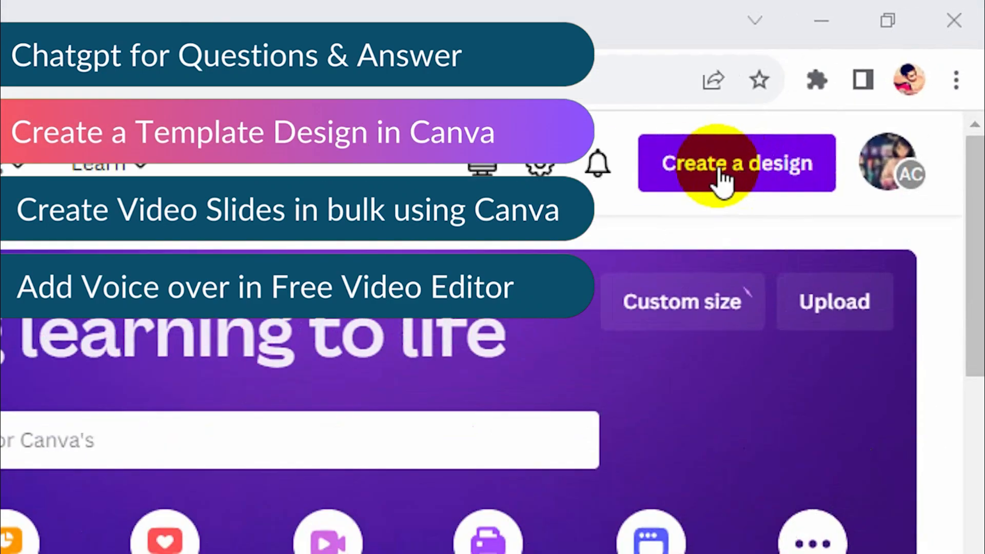
# Step: Switch to Canva and create a new 1920 × 1080 px Video design
pyautogui.click(724, 172)
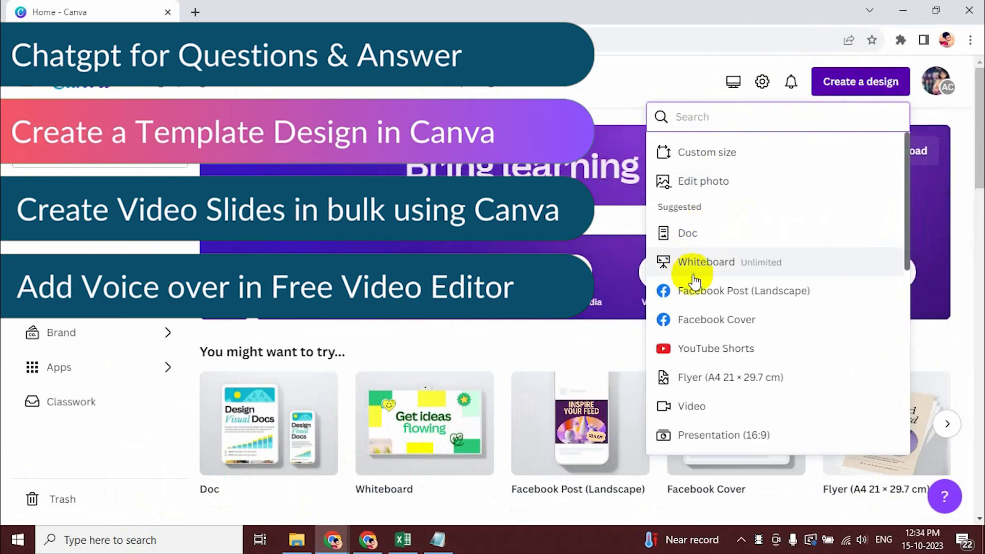
pyautogui.scroll(-2, 704, 334)
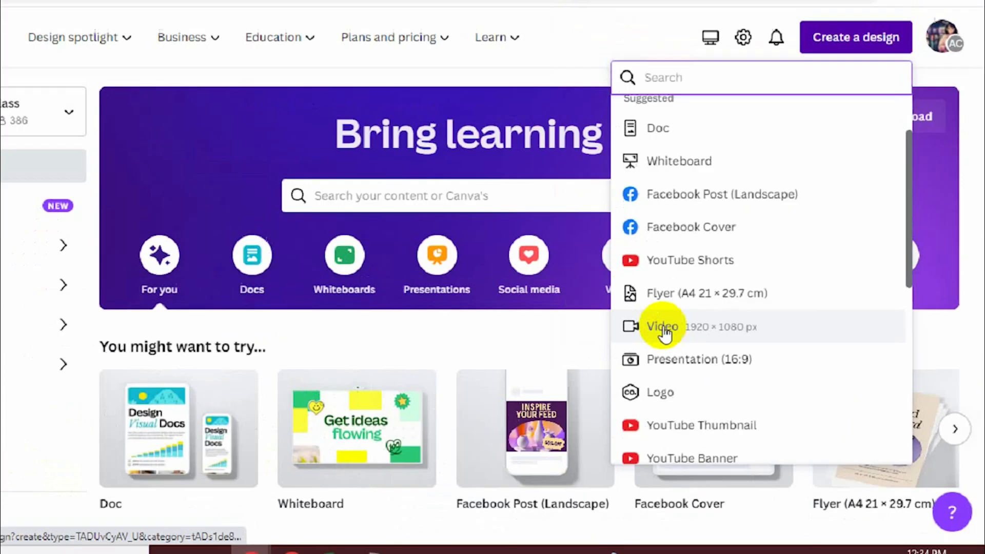
pyautogui.click(663, 331)
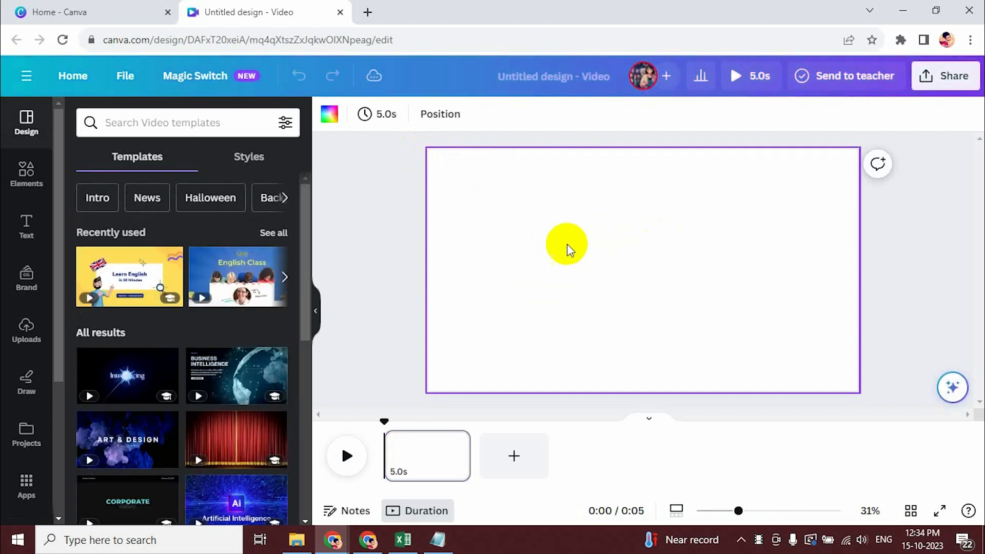
# Step: Add a square shape and stretch it into a thin banner across the full 1920 px width at the page's upper edge
pyautogui.click(26, 175)
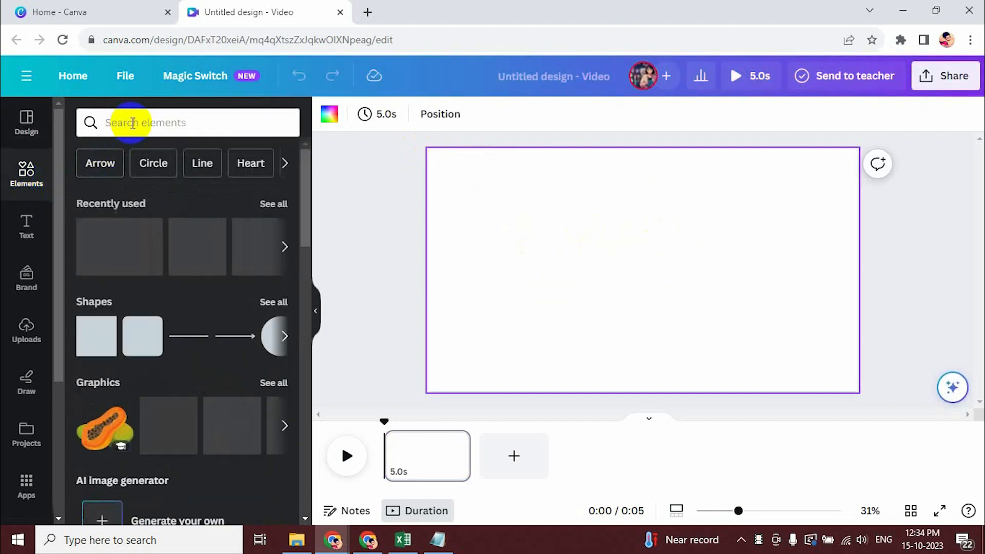
pyautogui.click(132, 123)
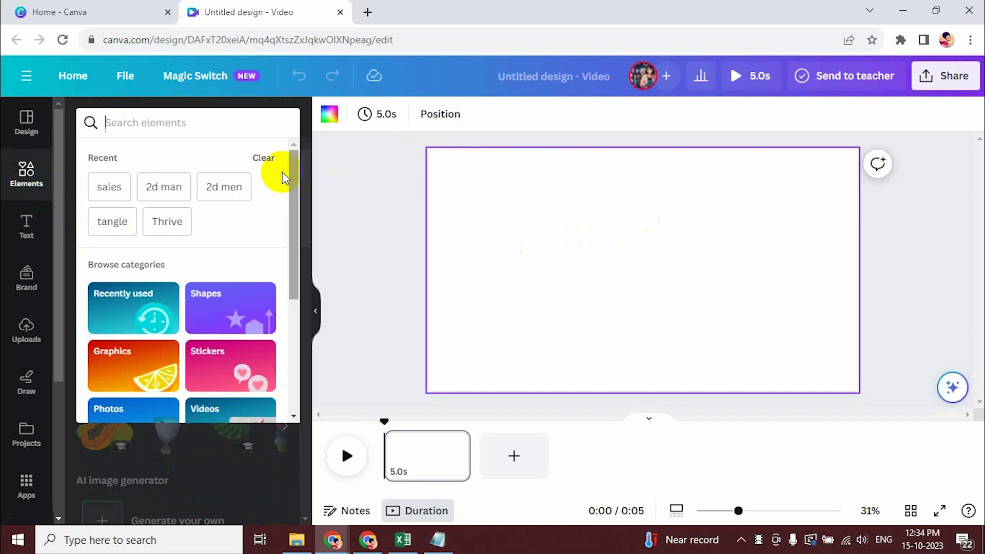
pyautogui.click(368, 195)
pyautogui.click(97, 336)
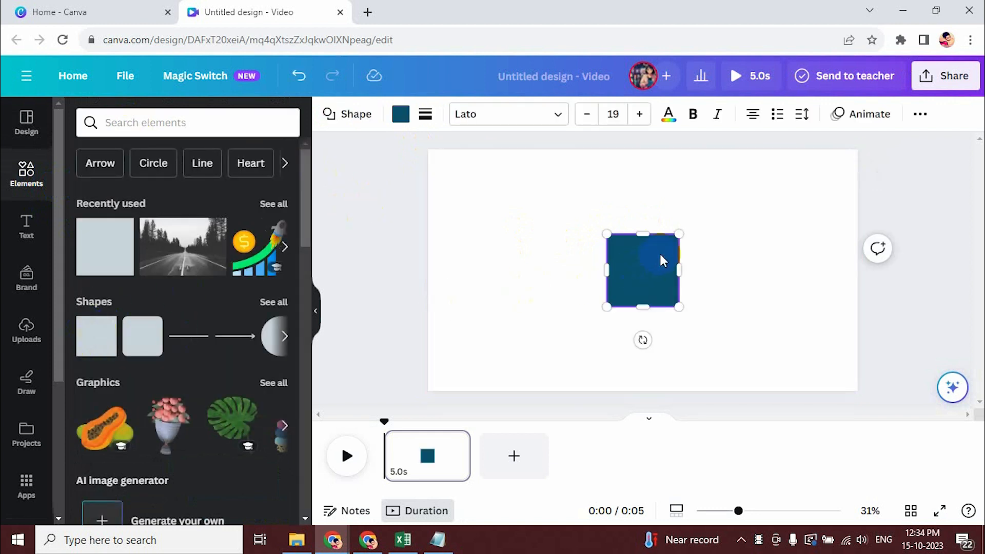
pyautogui.moveTo(661, 255); pyautogui.dragTo(860, 196)
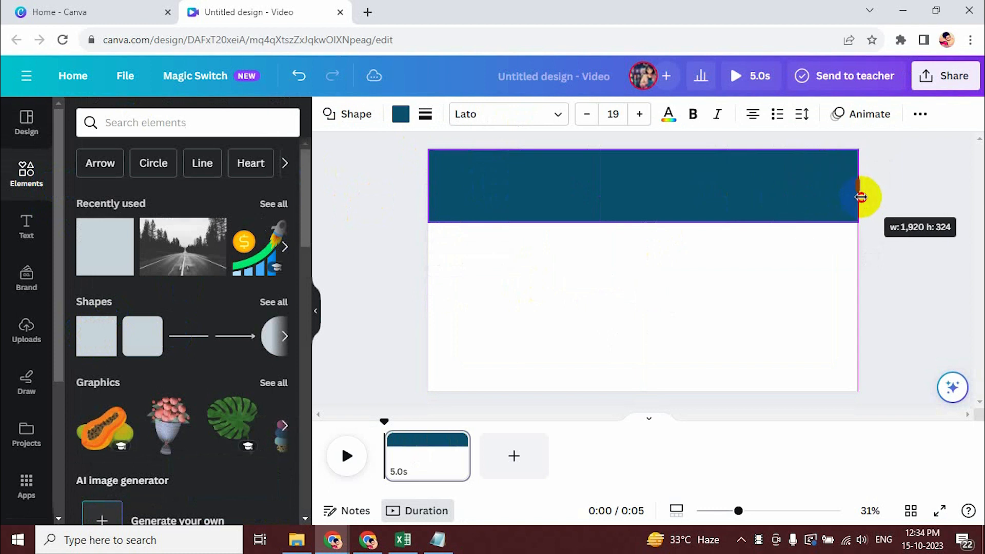
pyautogui.moveTo(643, 222); pyautogui.dragTo(653, 180)
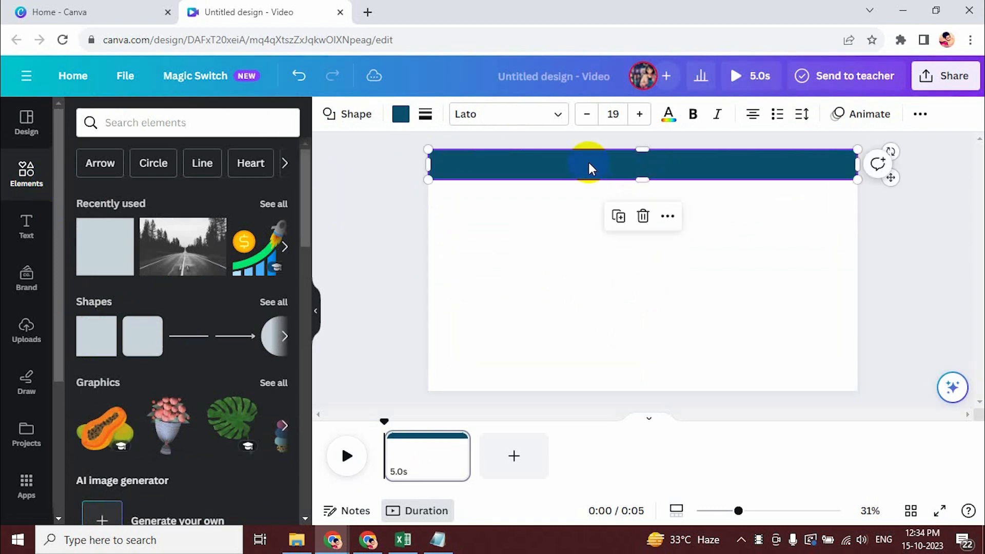
# Step: Recolour the banner shape with a custom bright yellow
pyautogui.click(401, 114)
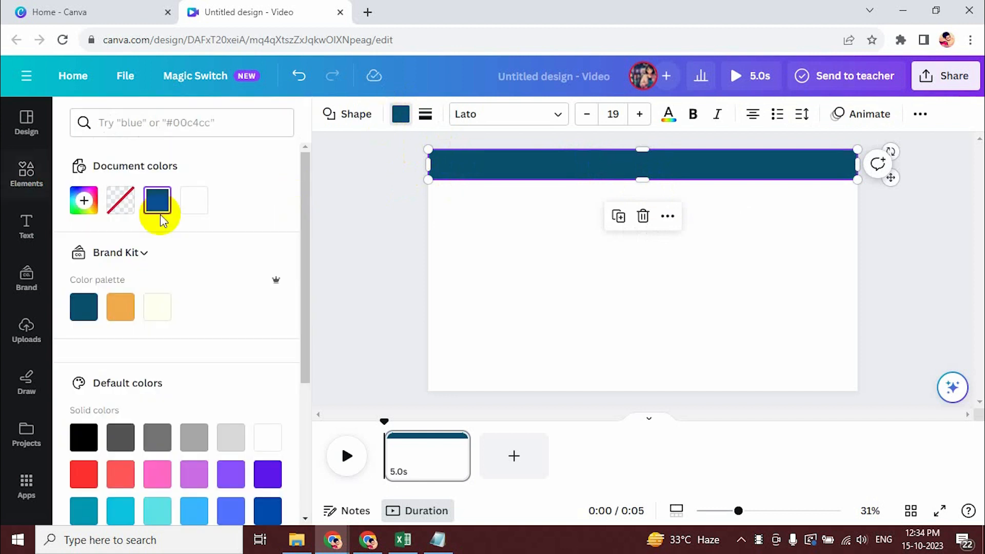
pyautogui.click(84, 205)
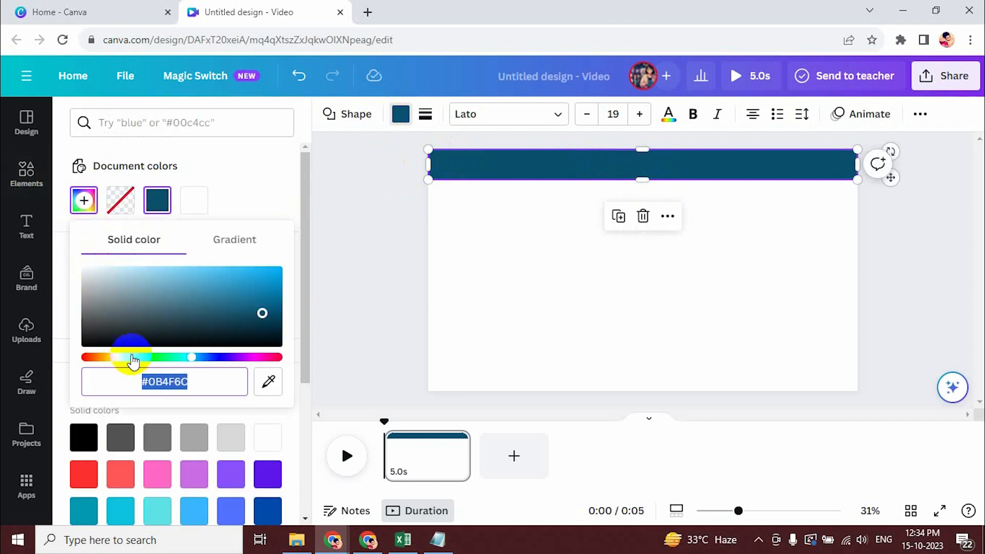
pyautogui.moveTo(127, 357); pyautogui.dragTo(114, 357)
pyautogui.moveTo(267, 279); pyautogui.dragTo(292, 251)
pyautogui.click(547, 248)
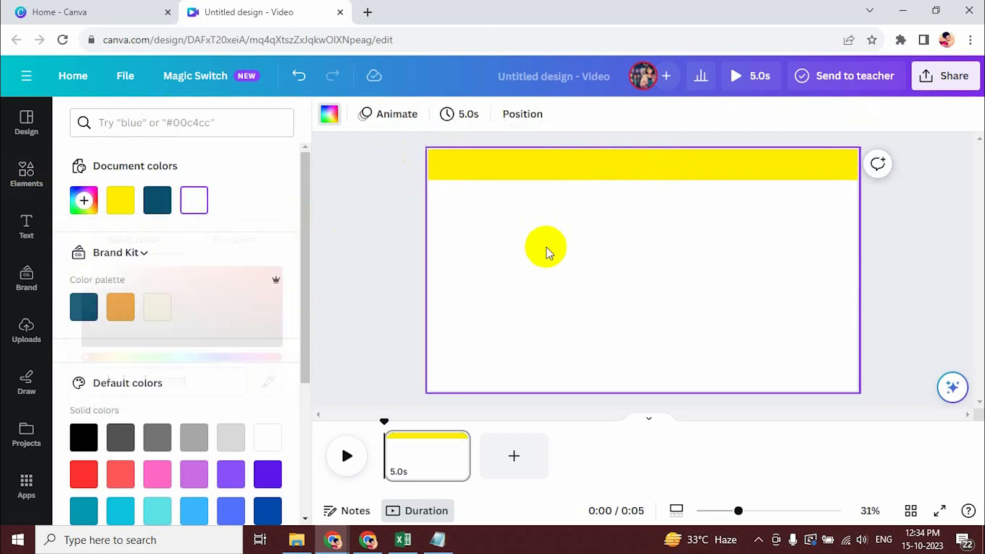
pyautogui.click(594, 174)
pyautogui.click(474, 282)
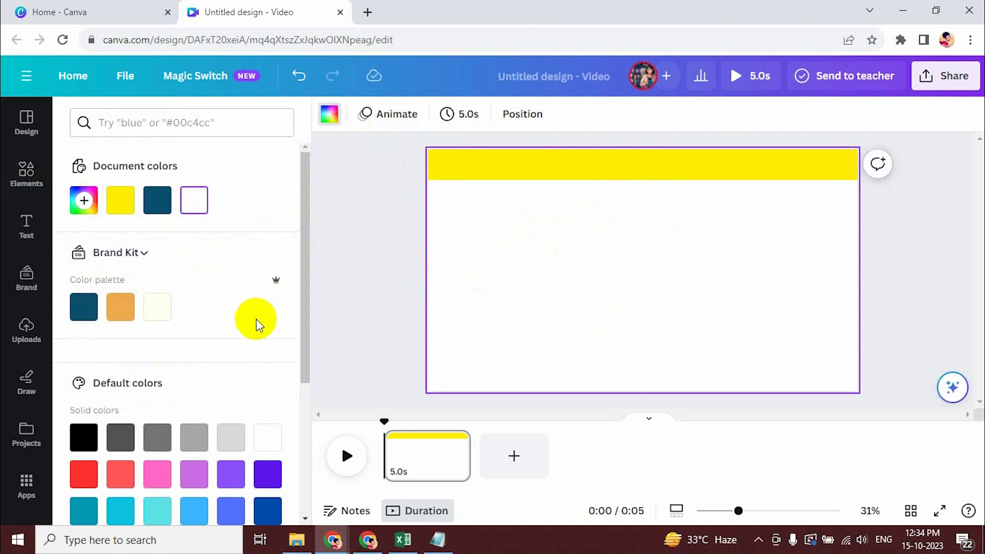
# Step: Add a heading reading "G.K CHALLENGE FOR YOU!" and place it on the yellow banner
pyautogui.click(21, 177)
pyautogui.click(23, 223)
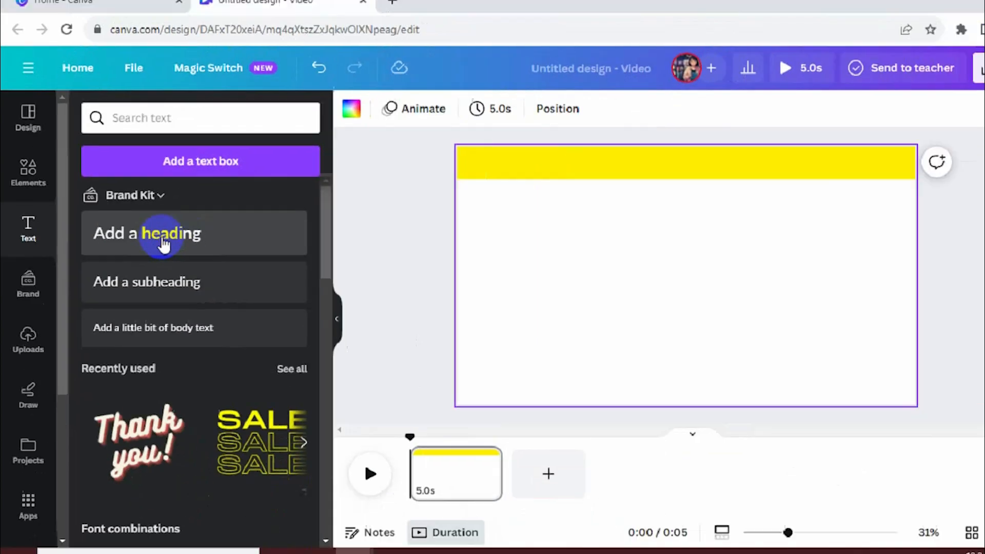
pyautogui.click(153, 240)
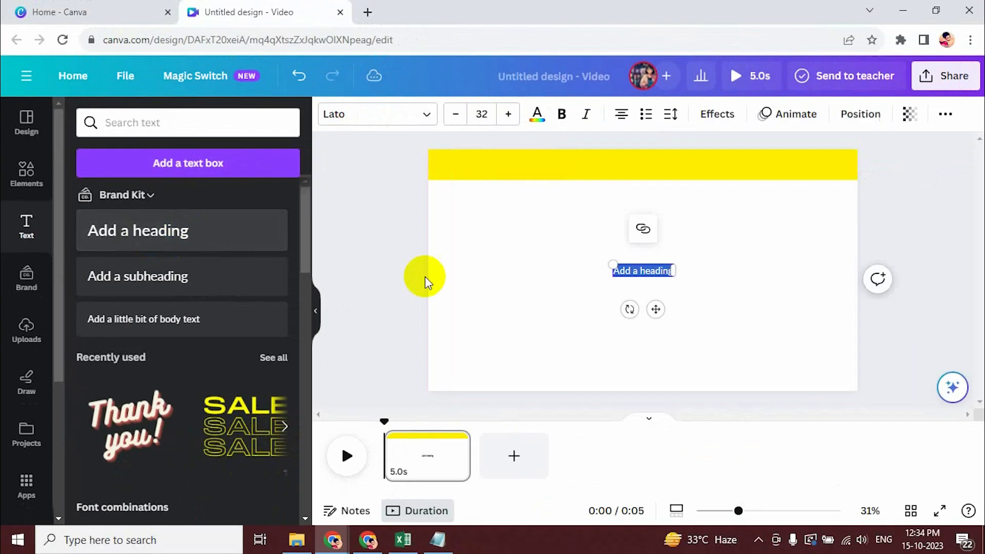
pyautogui.write('G')
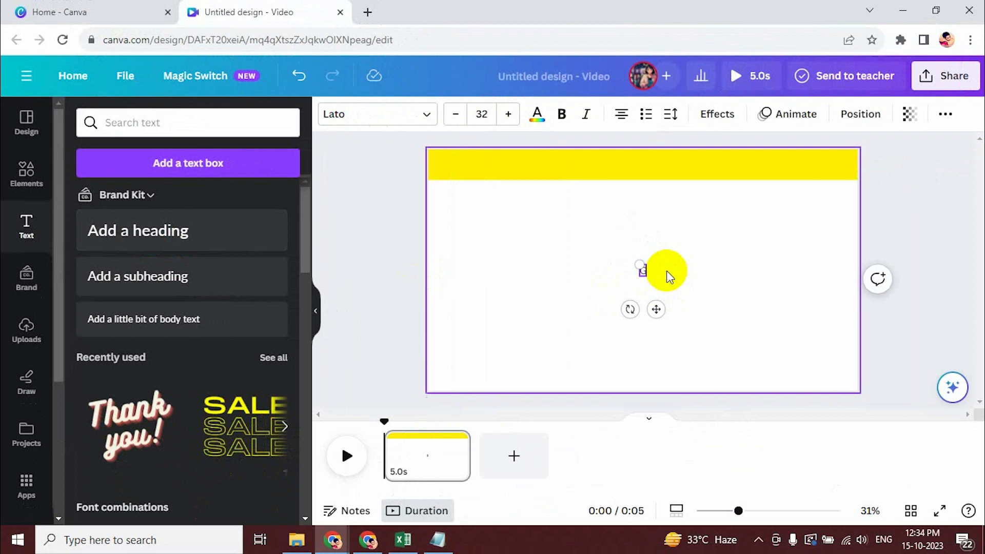
pyautogui.write('.K CHALLENGE FOR YOU!')
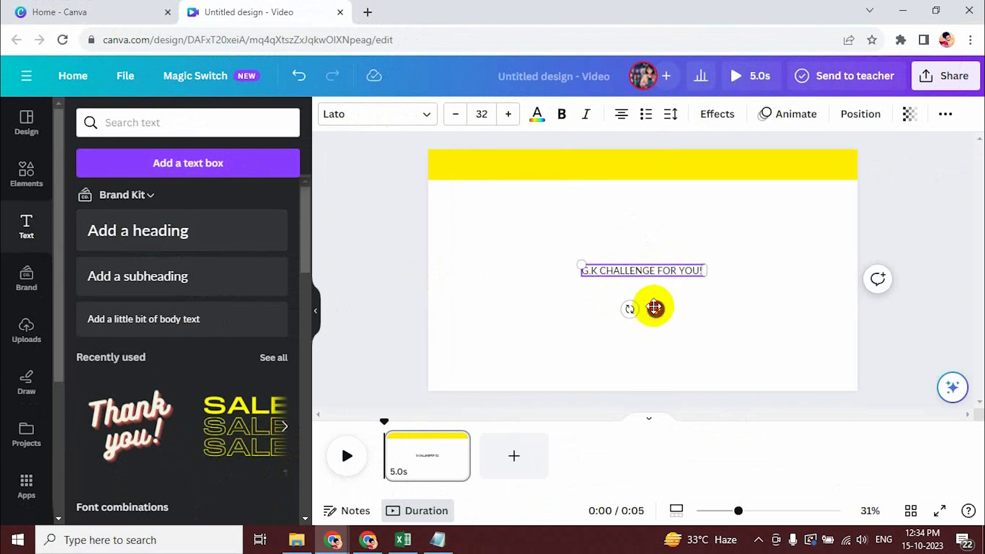
pyautogui.moveTo(655, 309); pyautogui.dragTo(574, 200)
# Step: Style the banner heading "G.K CHALLENGE FOR YOU!!" in red Archivo Black, size 72, centred on the banner
pyautogui.tripleClick(583, 160)
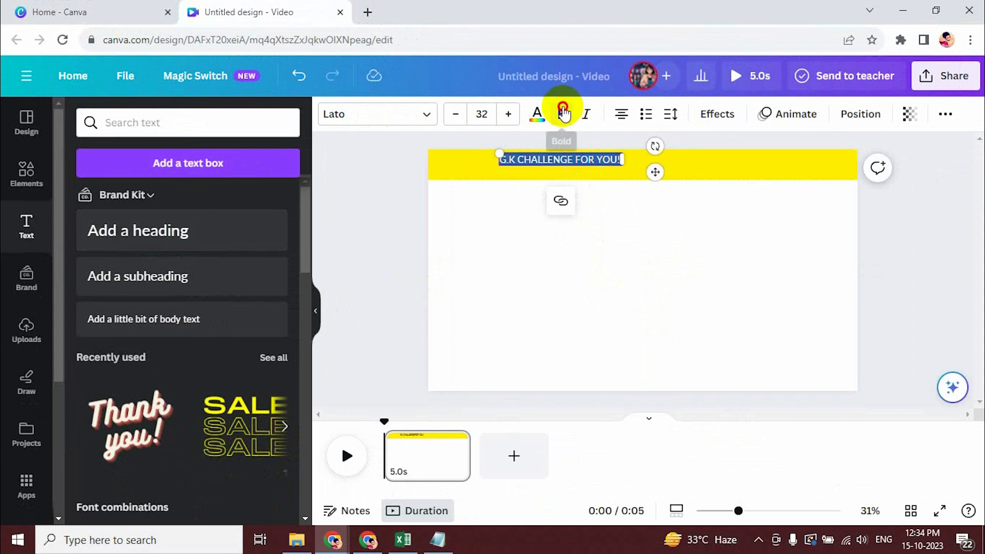
pyautogui.click(562, 113)
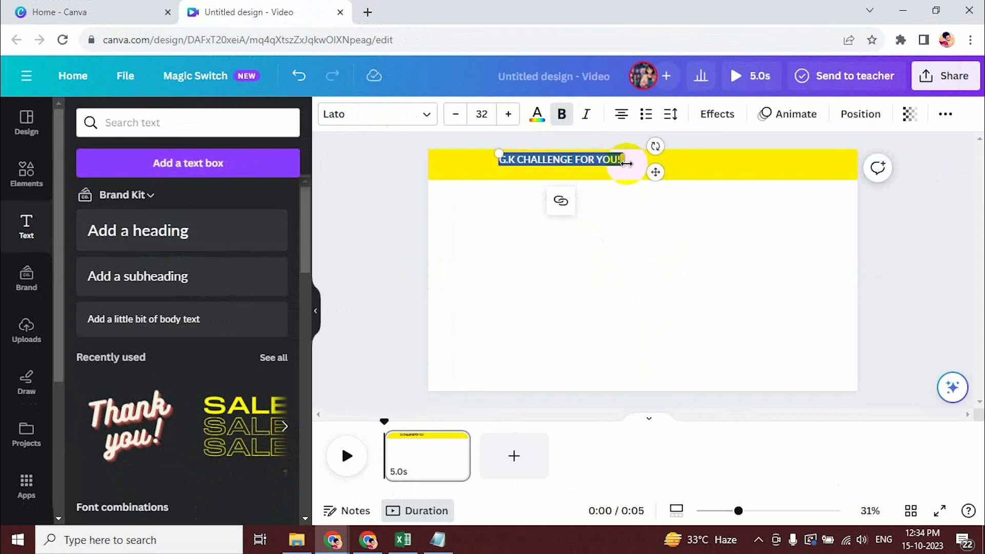
pyautogui.moveTo(623, 164); pyautogui.dragTo(774, 194)
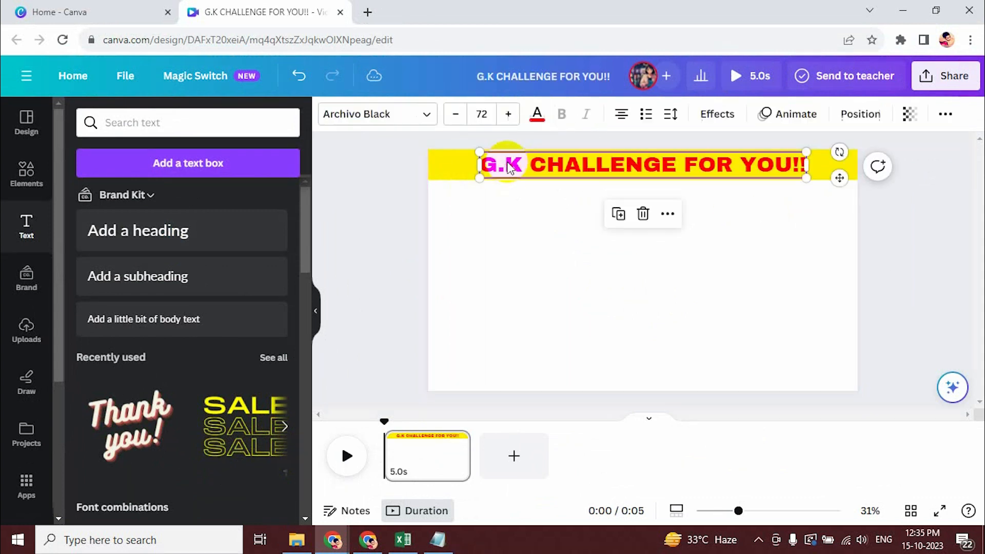
pyautogui.click(488, 233)
# Step: Add a "Sr.No" text box below the banner near the page's left edge and enlarge it to size 42.2
pyautogui.click(114, 243)
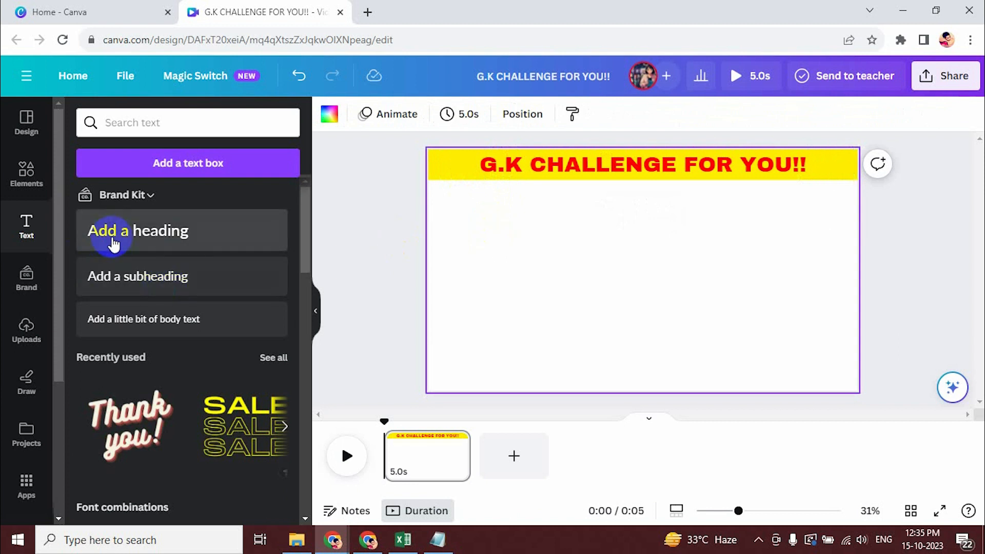
pyautogui.moveTo(655, 309); pyautogui.dragTo(496, 243)
pyautogui.write('ST')
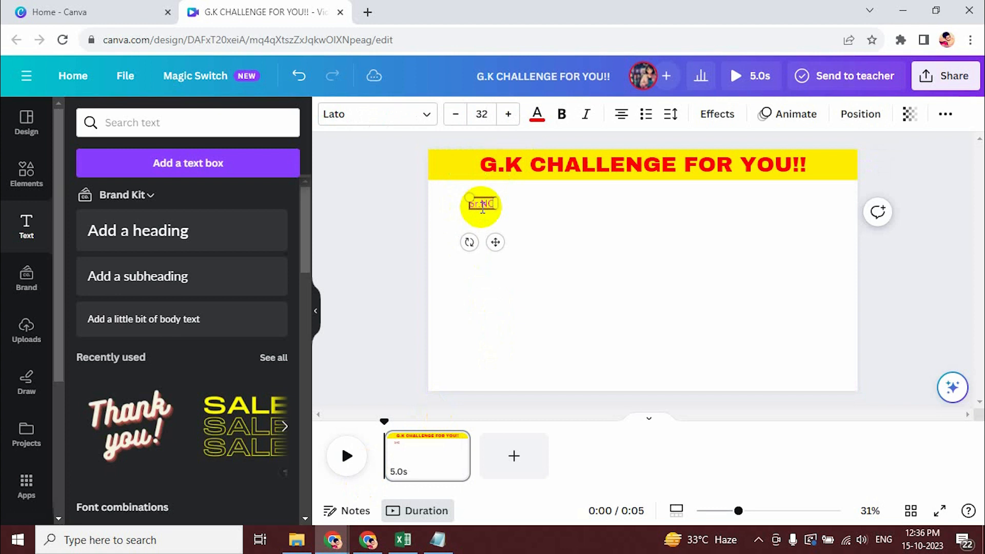
pyautogui.click(512, 218)
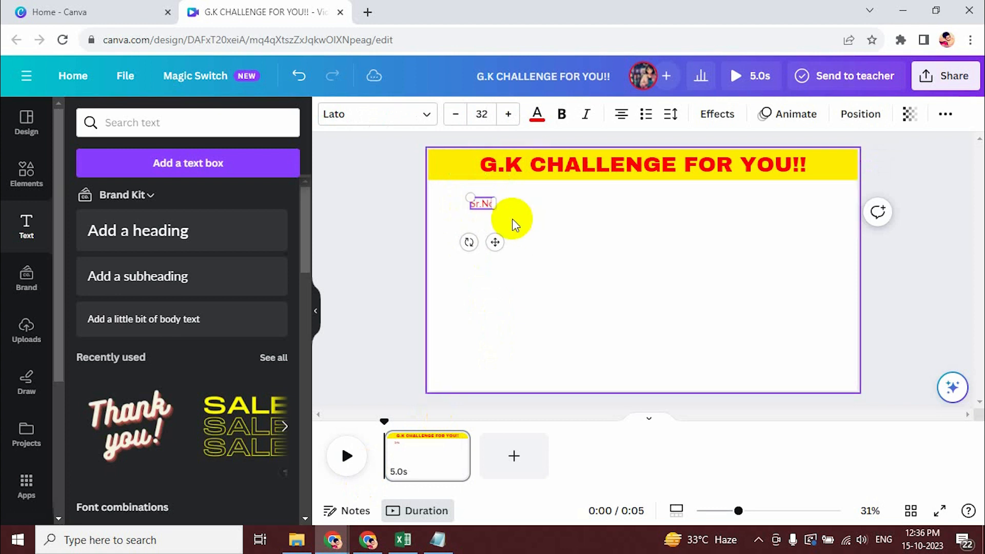
pyautogui.moveTo(492, 213)
pyautogui.mouseDown()
pyautogui.moveTo(450, 205)
pyautogui.moveTo(488, 220)
pyautogui.moveTo(477, 211)
pyautogui.mouseUp()
pyautogui.doubleClick(468, 204)
pyautogui.click(527, 227)
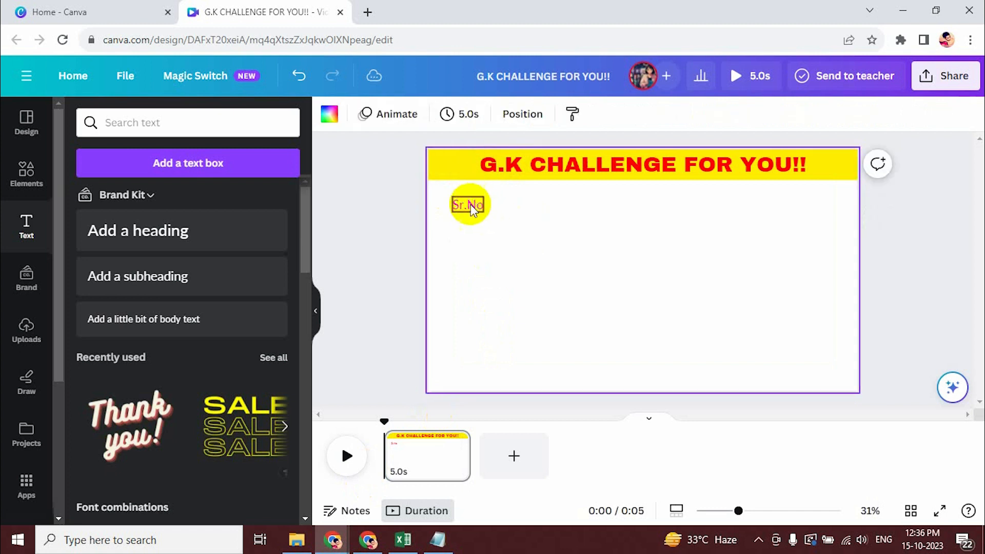
# Step: Change the "Sr.No" text colour to the dark cobalt blue from the default solid colours
pyautogui.click(468, 203)
pyautogui.doubleClick(467, 204)
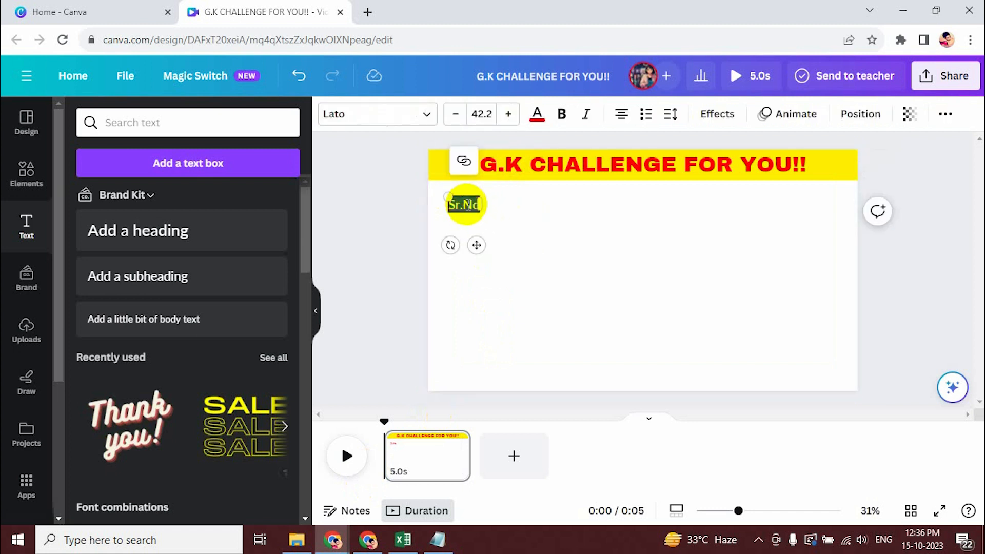
pyautogui.click(537, 114)
pyautogui.click(268, 505)
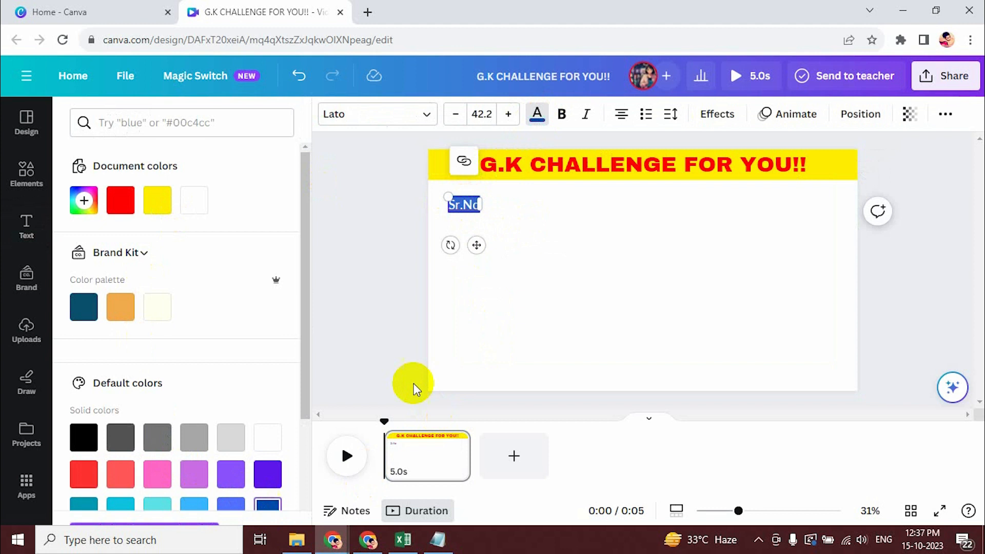
pyautogui.click(626, 286)
pyautogui.click(454, 205)
pyautogui.click(543, 292)
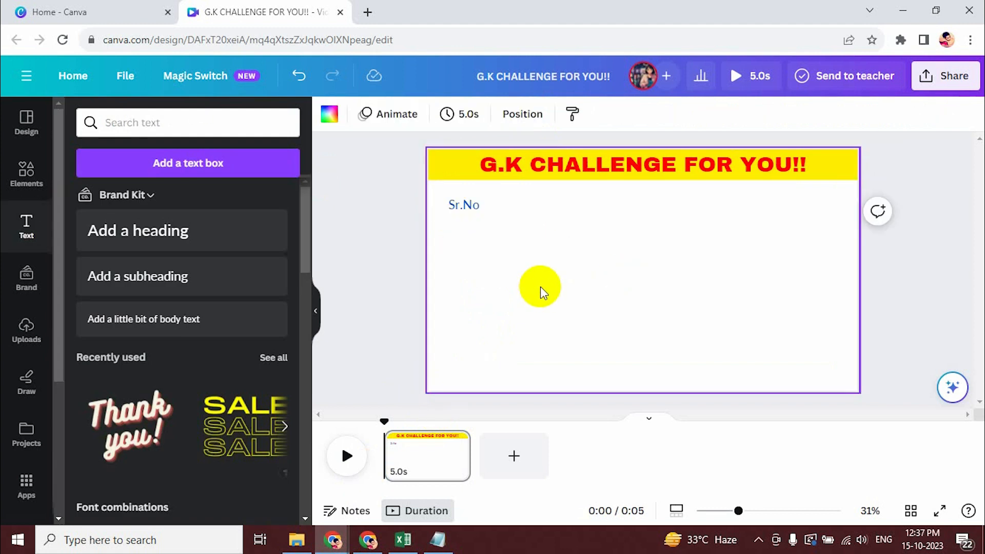
pyautogui.click(453, 204)
pyautogui.click(114, 230)
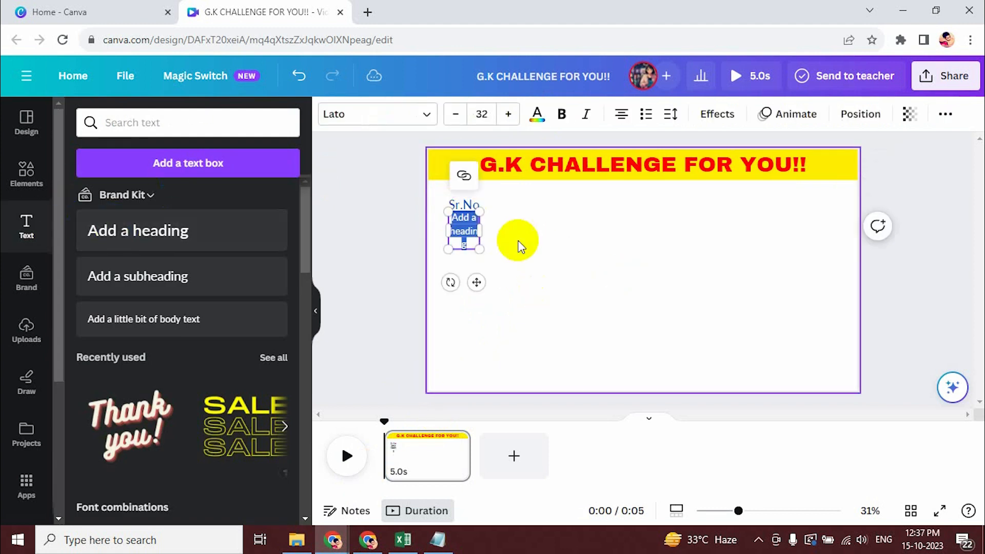
pyautogui.click(519, 245)
pyautogui.click(472, 237)
pyautogui.press('Delete')
# Step: Duplicate the "Sr.No" text box, change the copy's text to "Question" and place it just right of "Sr.No" on the same line
pyautogui.click(449, 208)
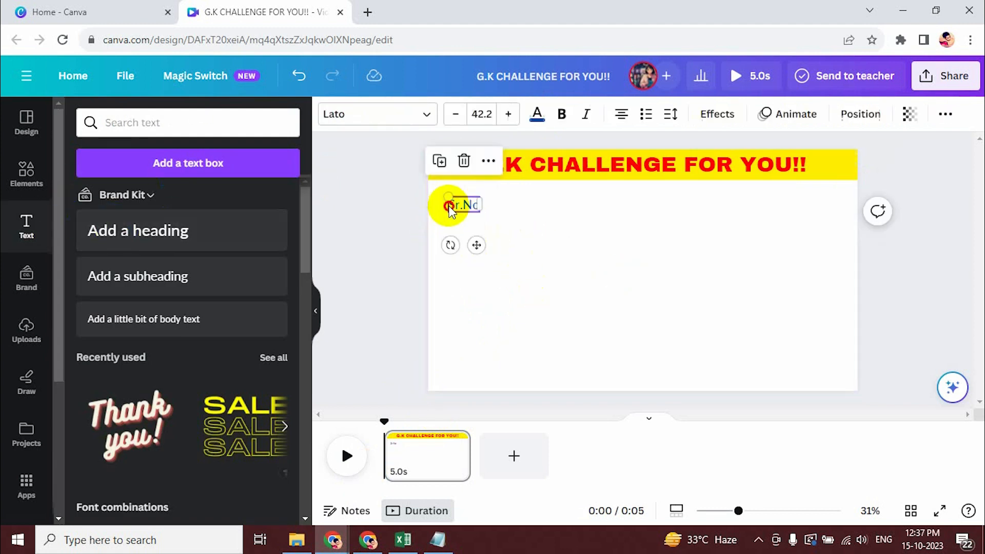
pyautogui.hotkey('ctrl', 'd')
pyautogui.moveTo(481, 250); pyautogui.dragTo(522, 246)
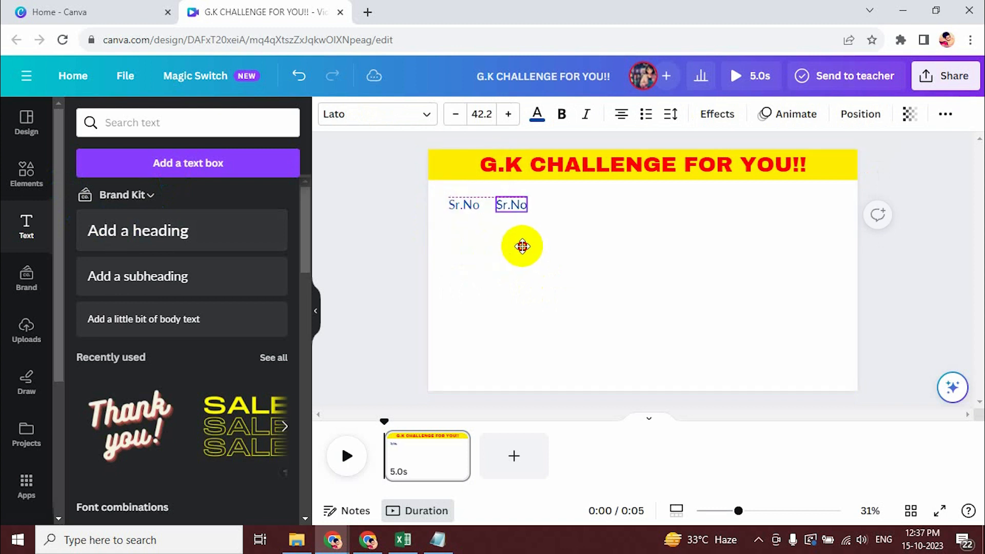
pyautogui.doubleClick(508, 204)
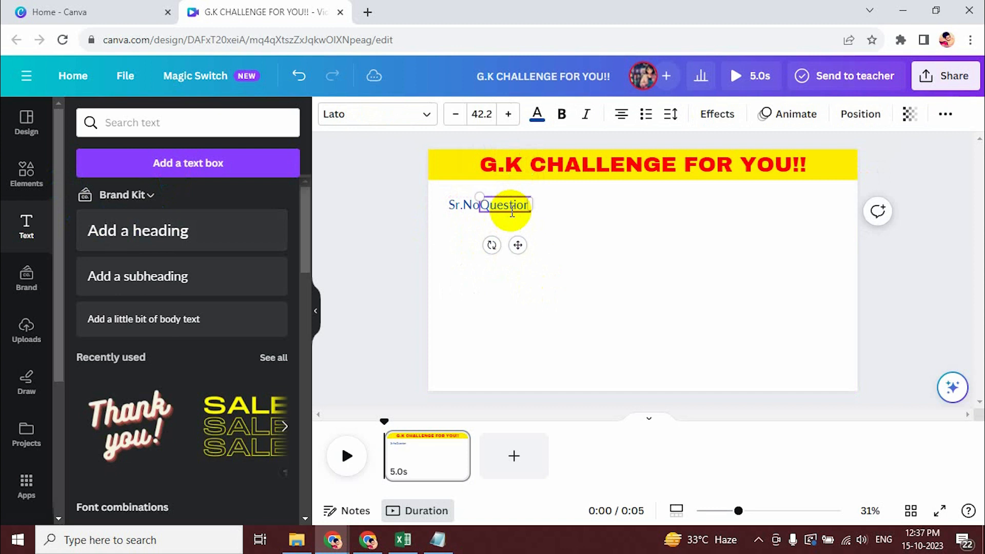
pyautogui.click(557, 230)
pyautogui.moveTo(514, 210); pyautogui.dragTo(531, 209)
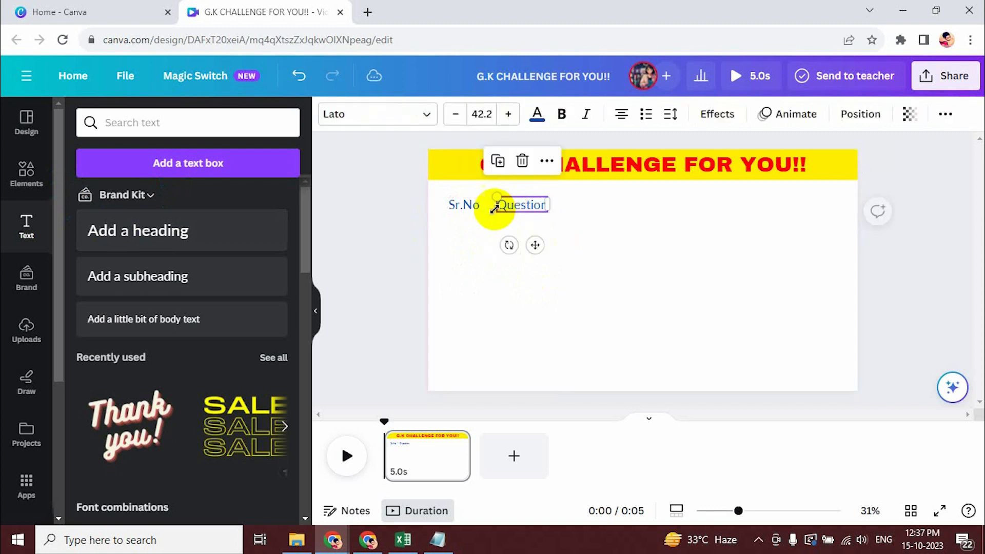
# Step: Widen the "Question" text box to near the page's right edge and move it closer to "Sr.No"
pyautogui.click(467, 204)
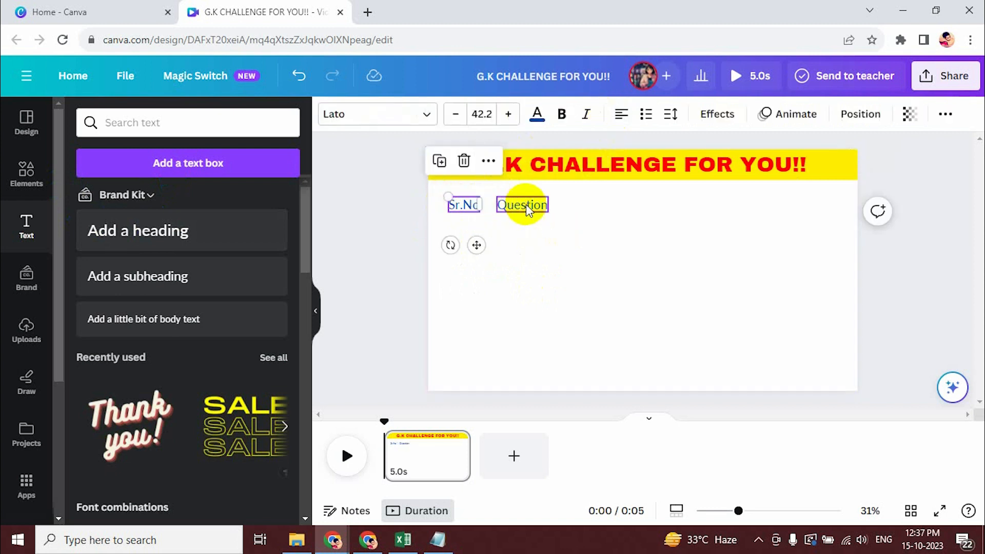
pyautogui.click(521, 205)
pyautogui.click(546, 257)
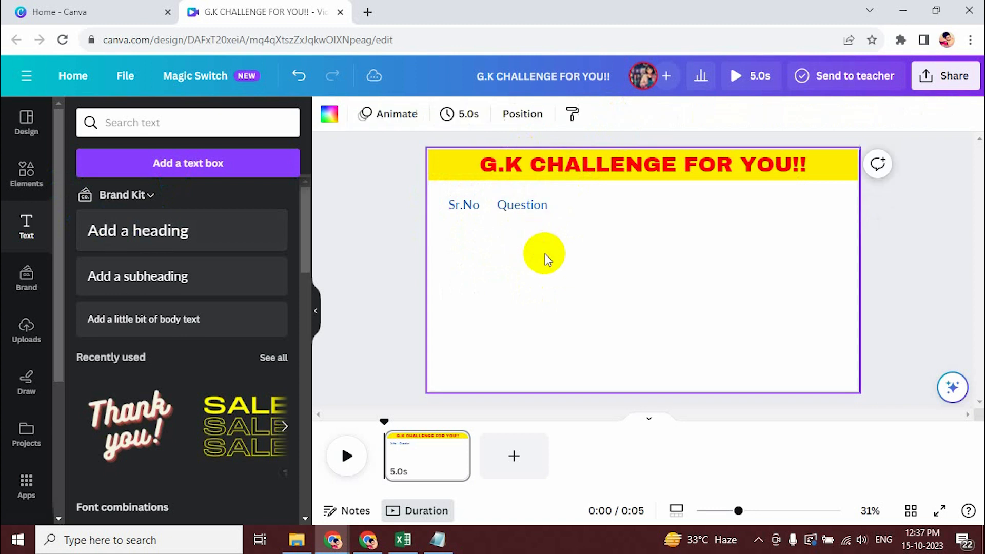
pyautogui.moveTo(527, 207); pyautogui.dragTo(837, 205)
pyautogui.click(513, 304)
pyautogui.click(539, 208)
pyautogui.click(762, 299)
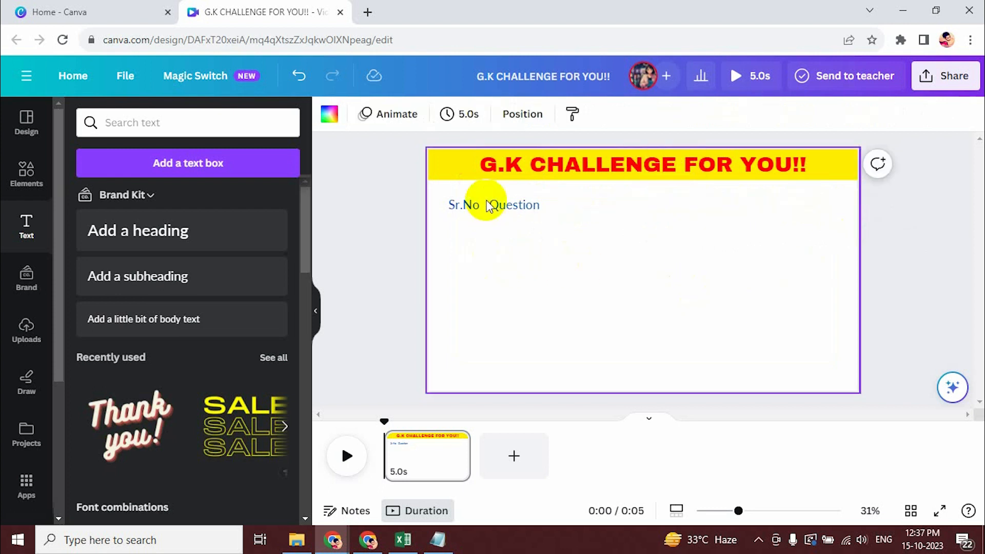
pyautogui.click(541, 212)
pyautogui.keyDown('shift'); pyautogui.click(455, 205); pyautogui.keyUp('shift')
pyautogui.click(455, 285)
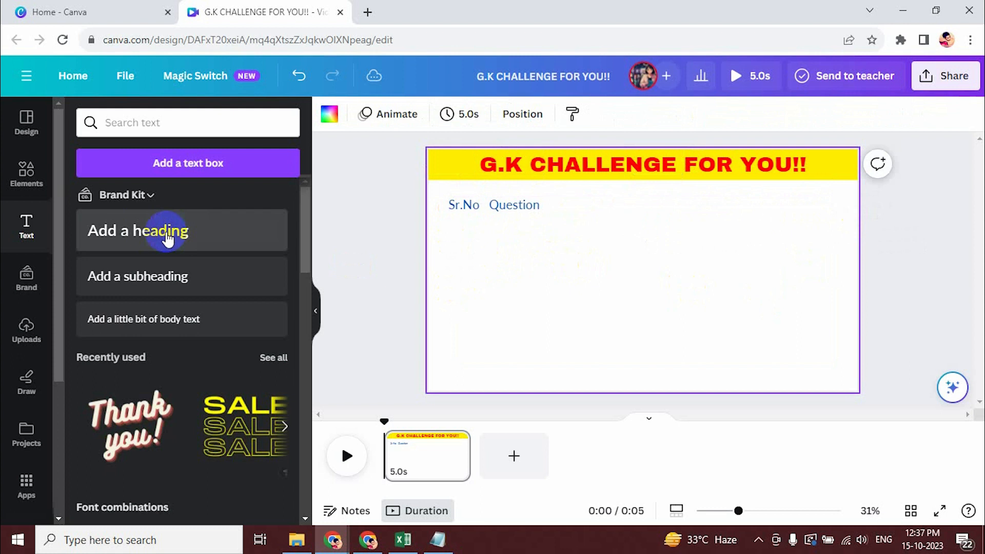
# Step: Add a heading text box and place it below "Sr.No", aligned with its left edge
pyautogui.click(168, 240)
pyautogui.moveTo(654, 303); pyautogui.dragTo(489, 284)
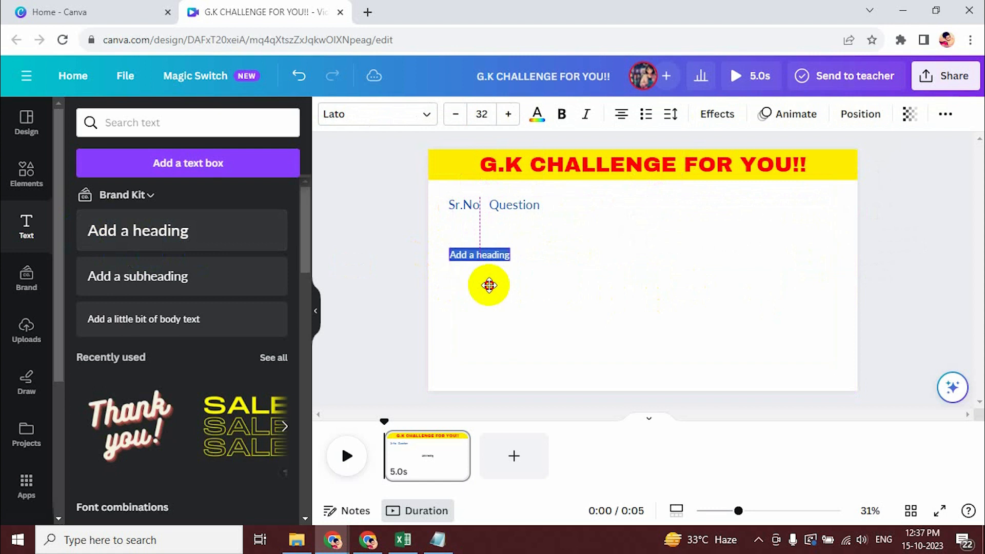
pyautogui.click(543, 296)
pyautogui.click(472, 259)
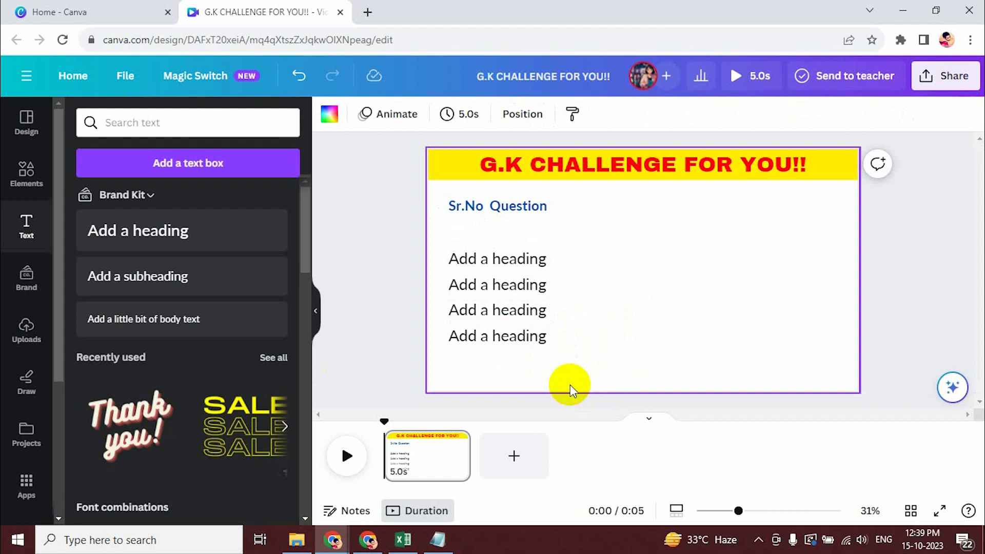
# Step: Copy all elements of the first page onto a new second page
pyautogui.moveTo(631, 381); pyautogui.dragTo(440, 152)
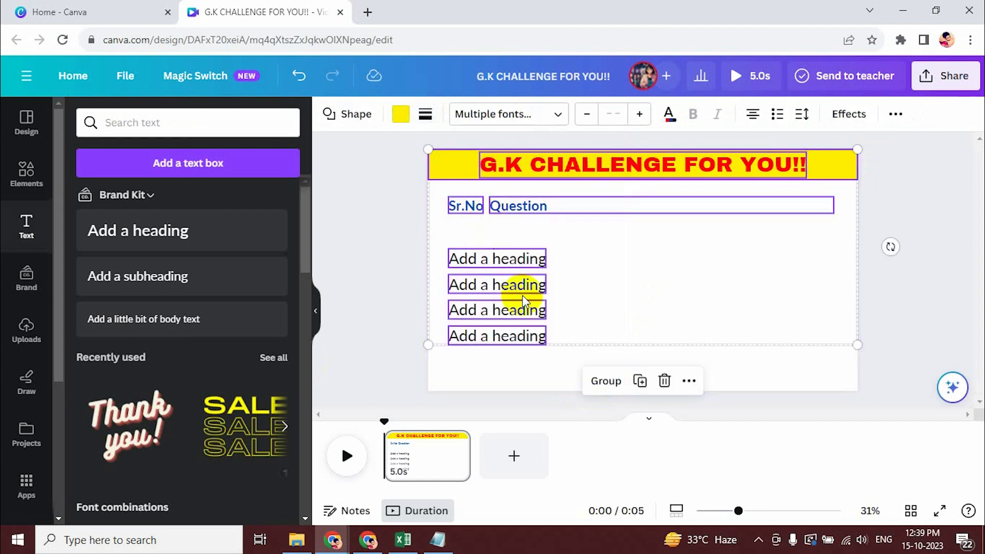
pyautogui.click(514, 455)
pyautogui.hotkey('ctrl', 'v')
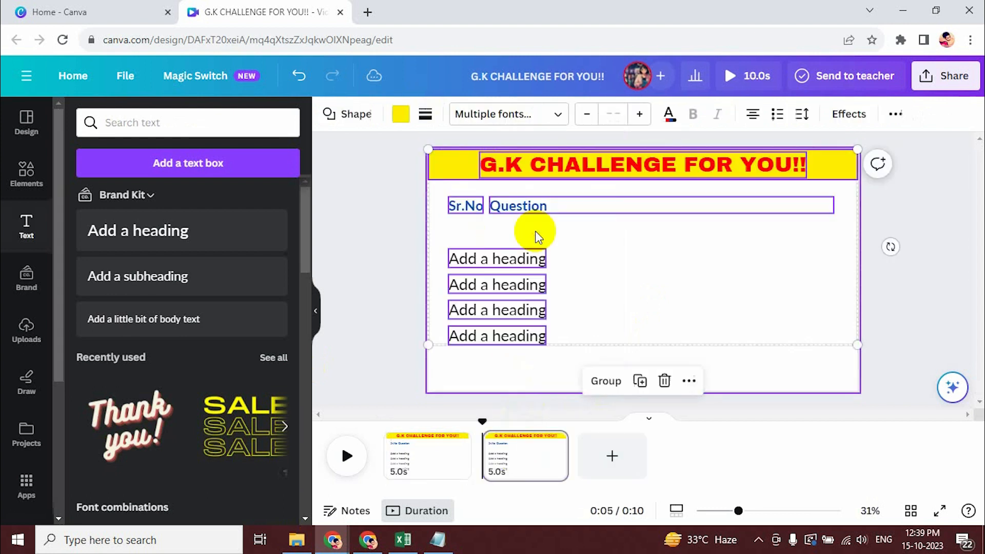
pyautogui.click(495, 389)
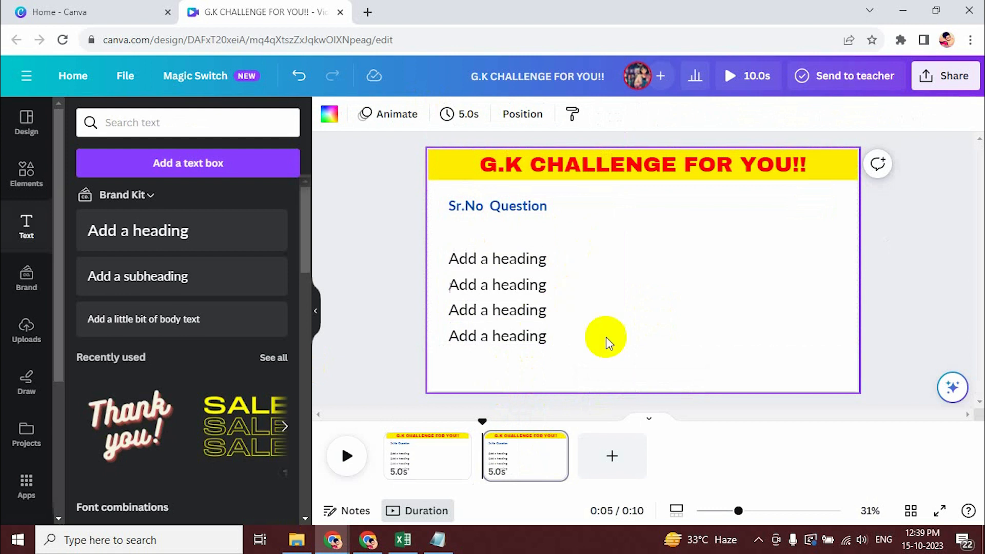
pyautogui.click(455, 441)
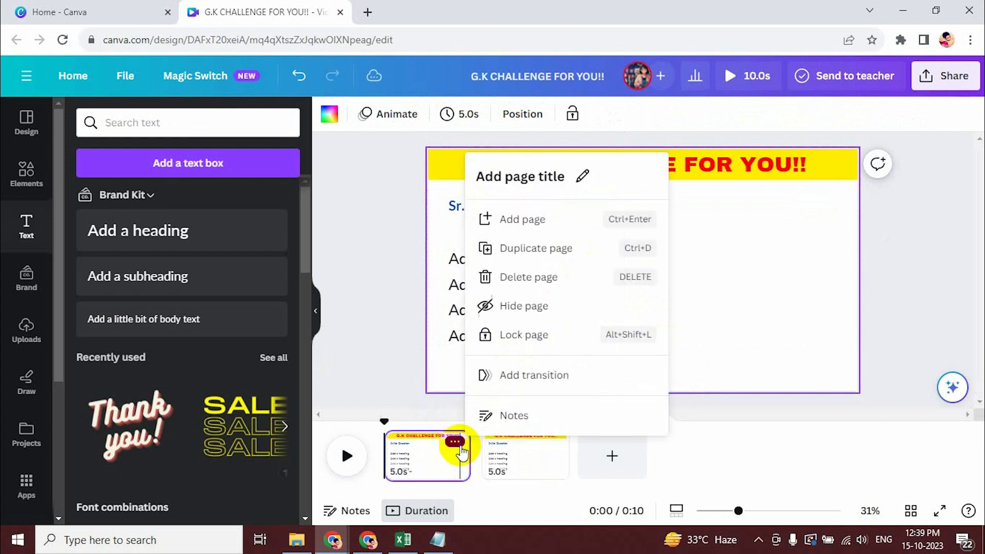
pyautogui.click(775, 312)
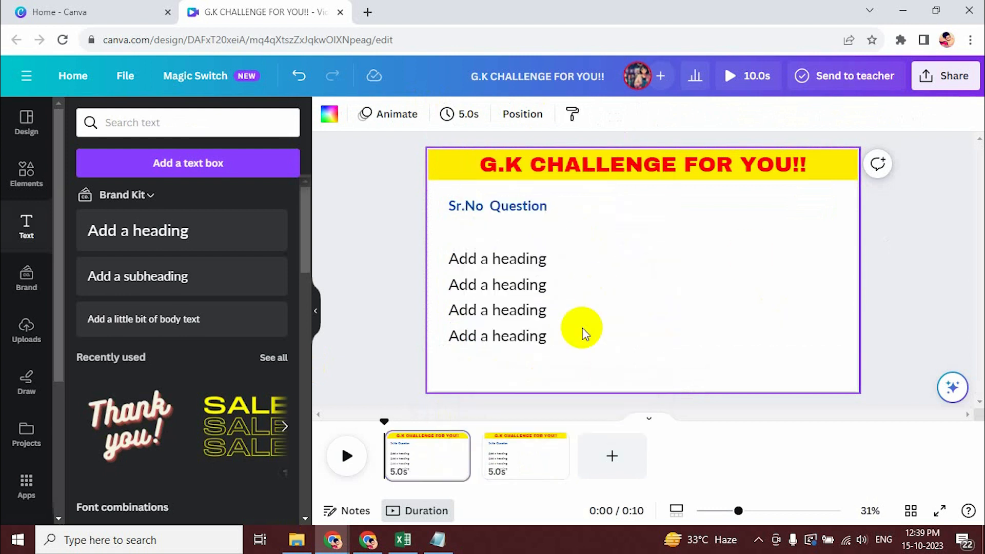
# Step: On the second page, duplicate the last heading and place the copy below it with equal spacing of 32
pyautogui.click(525, 441)
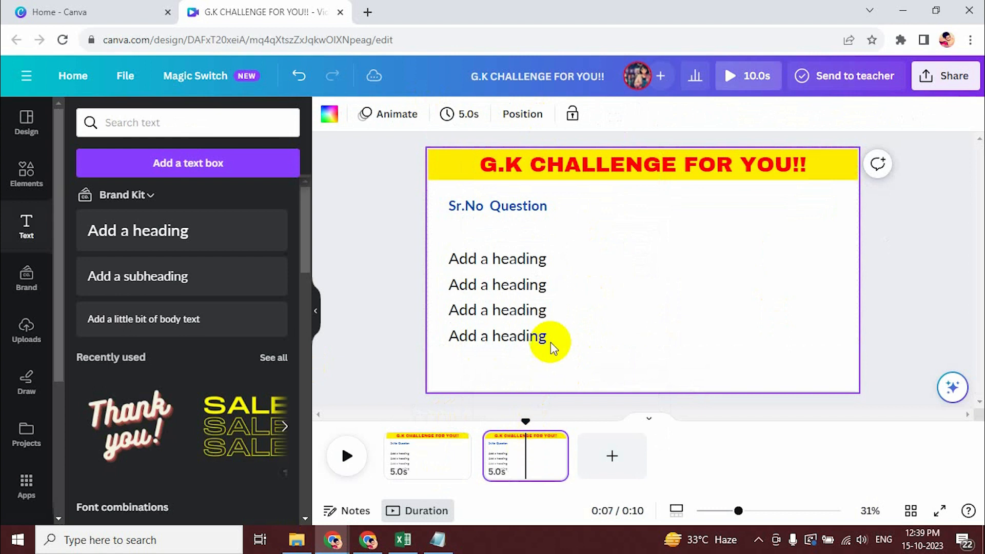
pyautogui.click(537, 342)
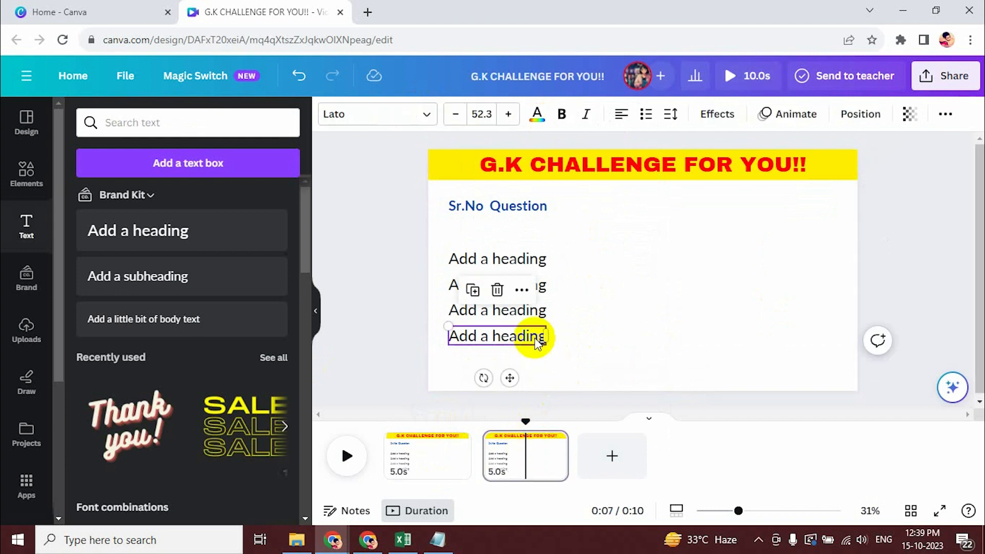
pyautogui.moveTo(509, 378); pyautogui.dragTo(512, 405)
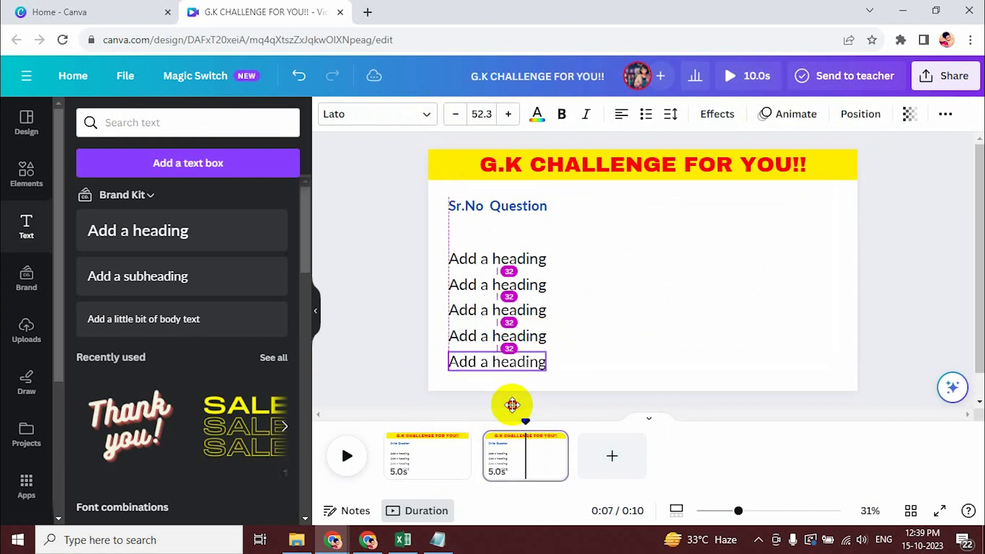
pyautogui.doubleClick(511, 360)
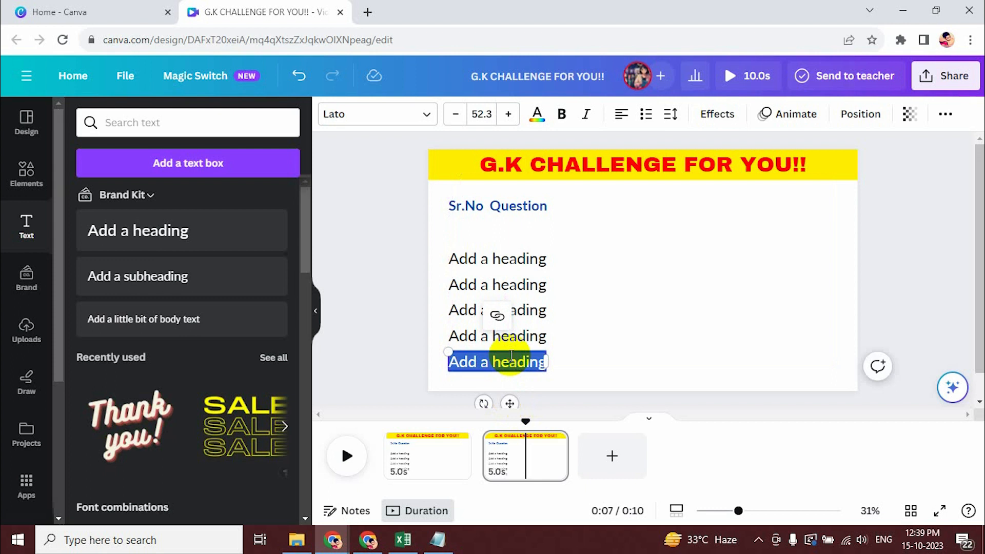
pyautogui.click(667, 241)
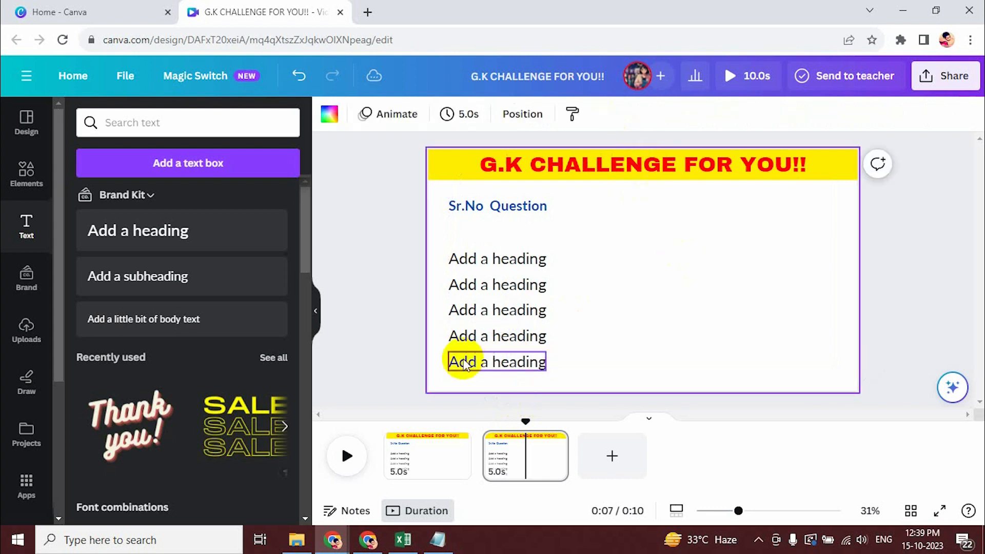
# Step: Centre the fifth heading's text on the second page and make it bold and pink
pyautogui.click(482, 353)
pyautogui.click(622, 114)
pyautogui.click(537, 114)
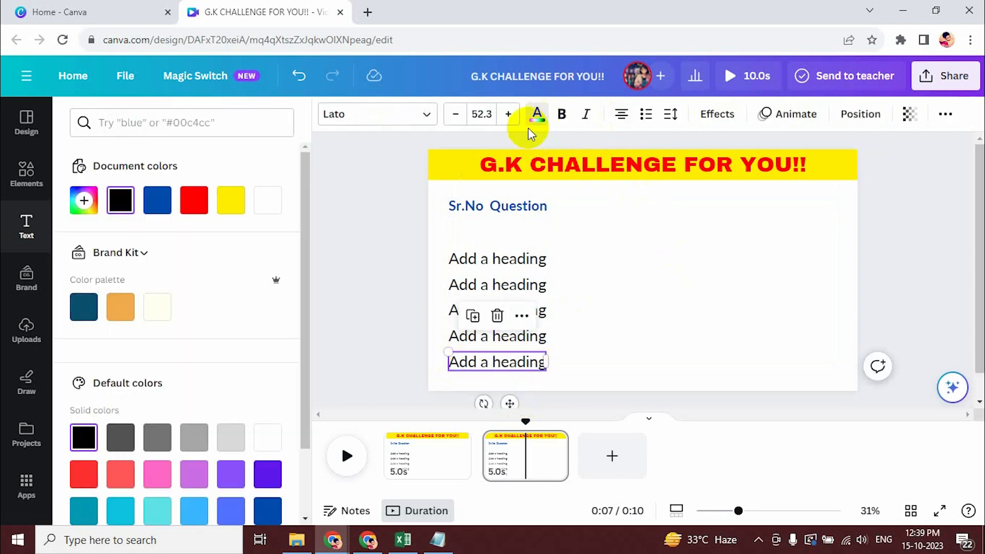
pyautogui.scroll(-2, 186, 348)
pyautogui.click(123, 393)
pyautogui.click(157, 393)
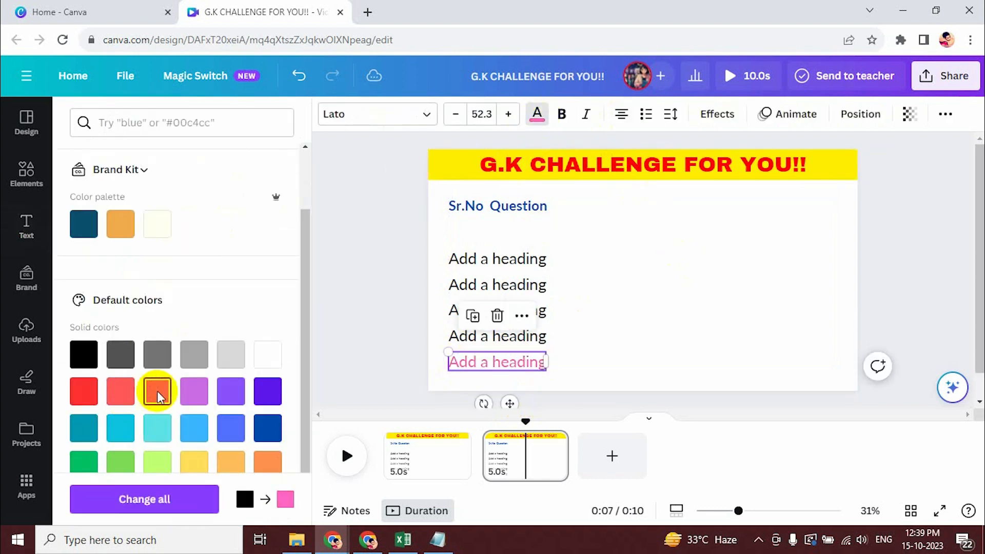
pyautogui.click(548, 361)
pyautogui.doubleClick(517, 361)
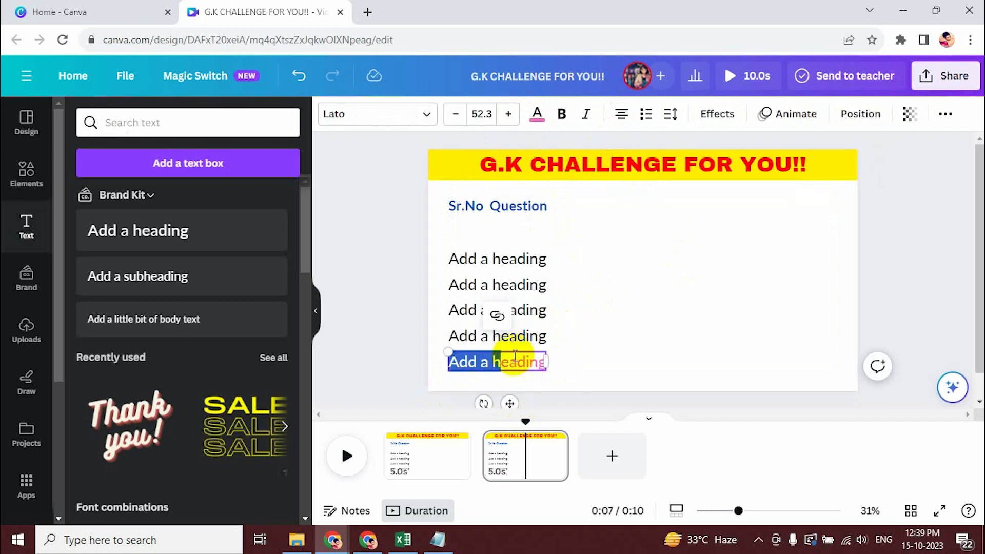
pyautogui.tripleClick(517, 362)
pyautogui.click(633, 263)
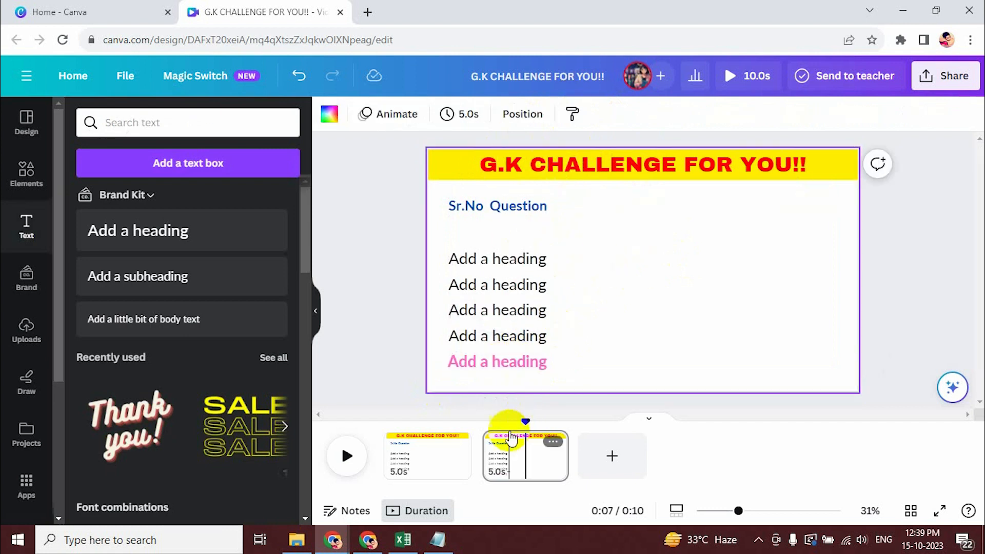
# Step: On the first page, apply the Rise text animation to "Sr.No" and "Question", set to animate on enter
pyautogui.click(401, 464)
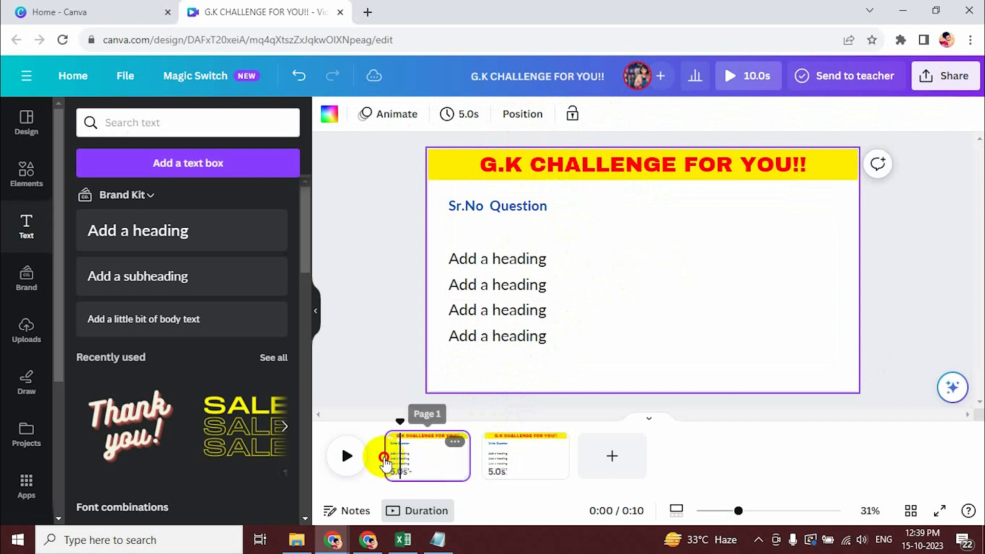
pyautogui.click(351, 458)
pyautogui.click(444, 210)
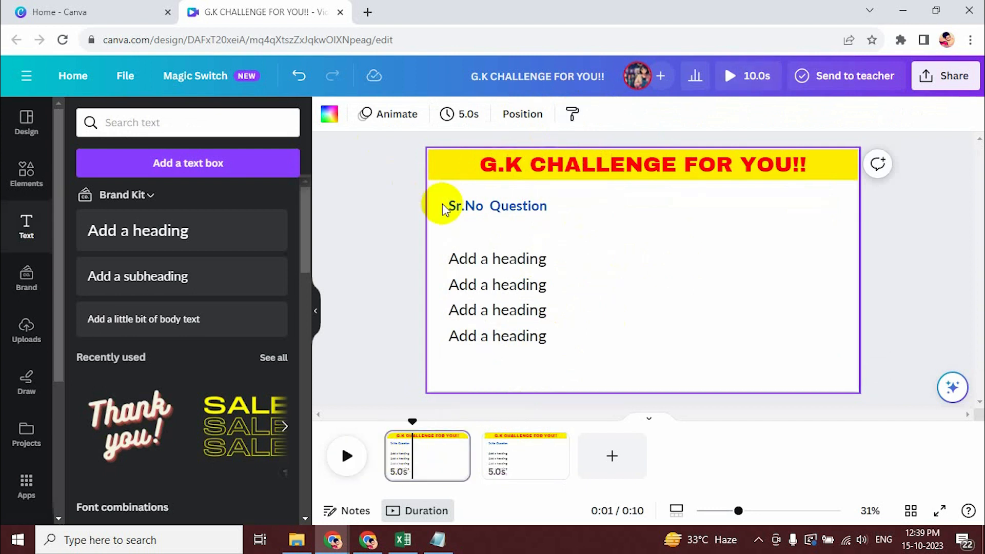
pyautogui.click(463, 205)
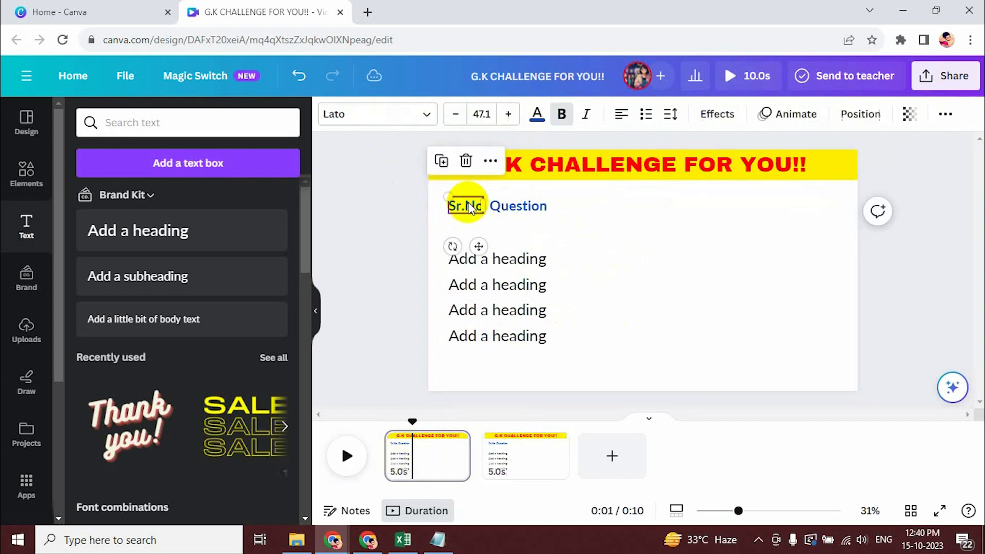
pyautogui.keyDown('shift'); pyautogui.click(533, 210); pyautogui.keyUp('shift')
pyautogui.click(789, 114)
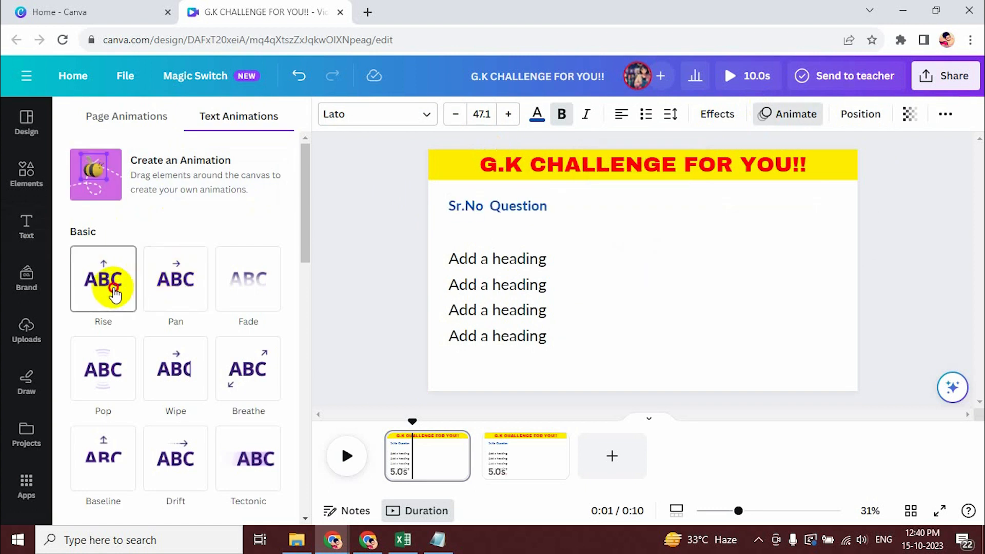
pyautogui.click(114, 295)
pyautogui.click(153, 287)
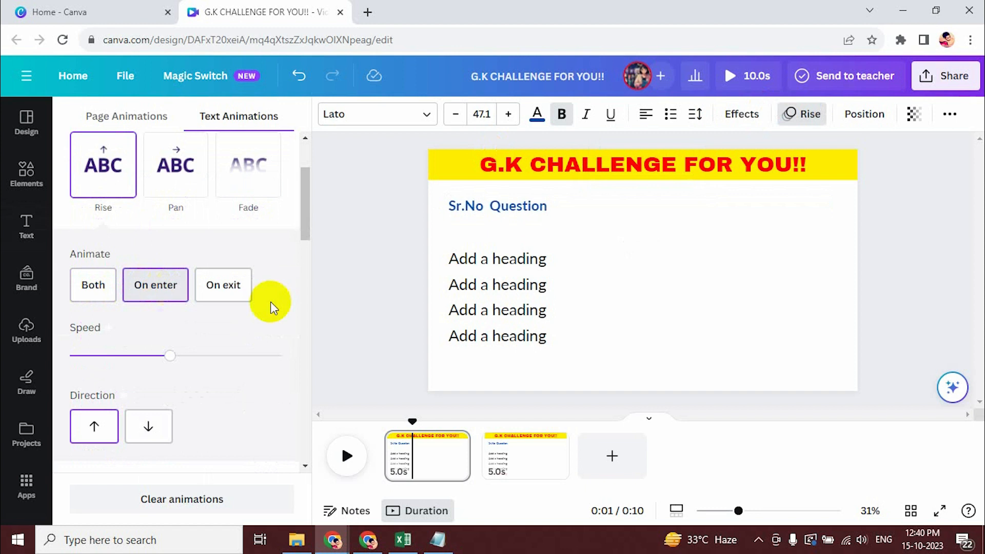
# Step: Apply the Fade text animation to the four headings on the first page, set to animate on enter
pyautogui.click(434, 261)
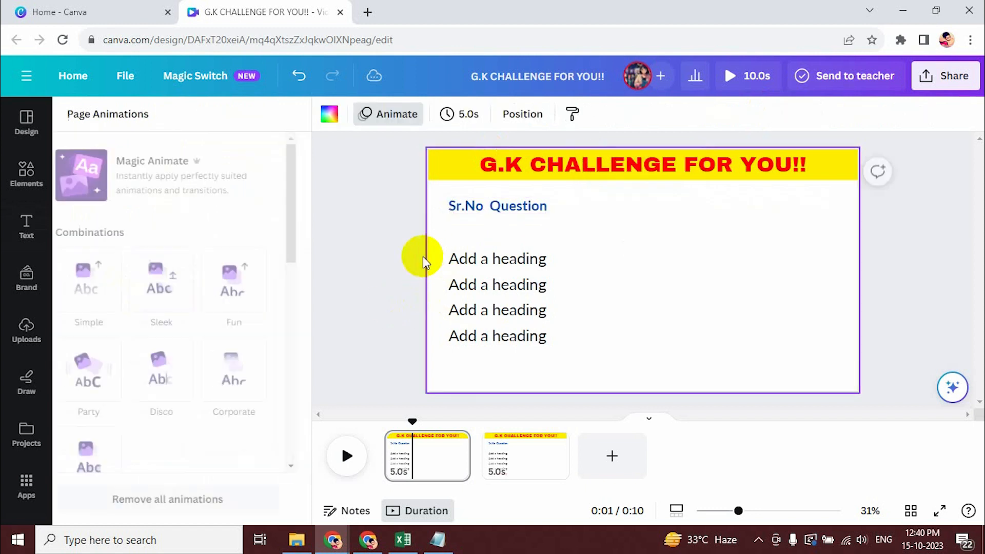
pyautogui.moveTo(432, 252); pyautogui.dragTo(538, 342)
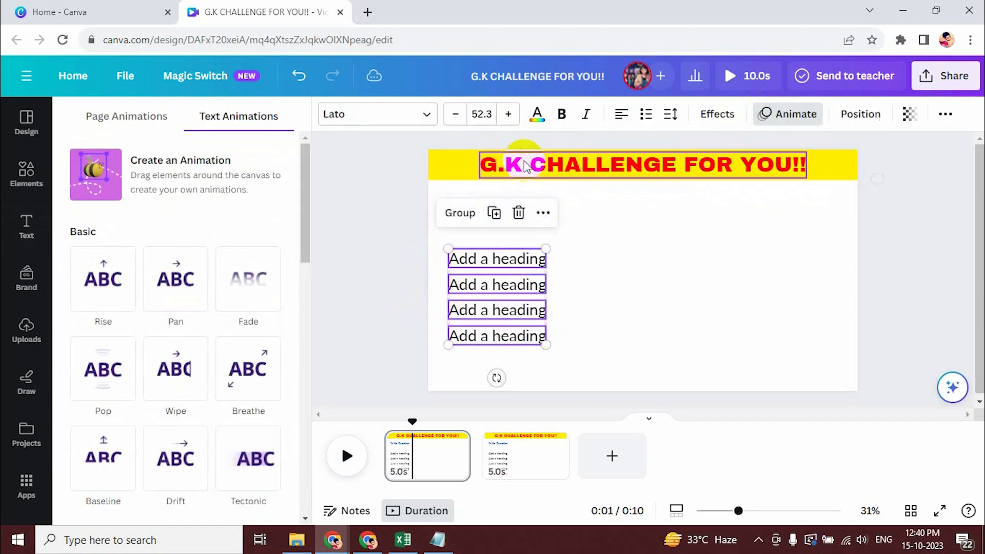
pyautogui.click(242, 304)
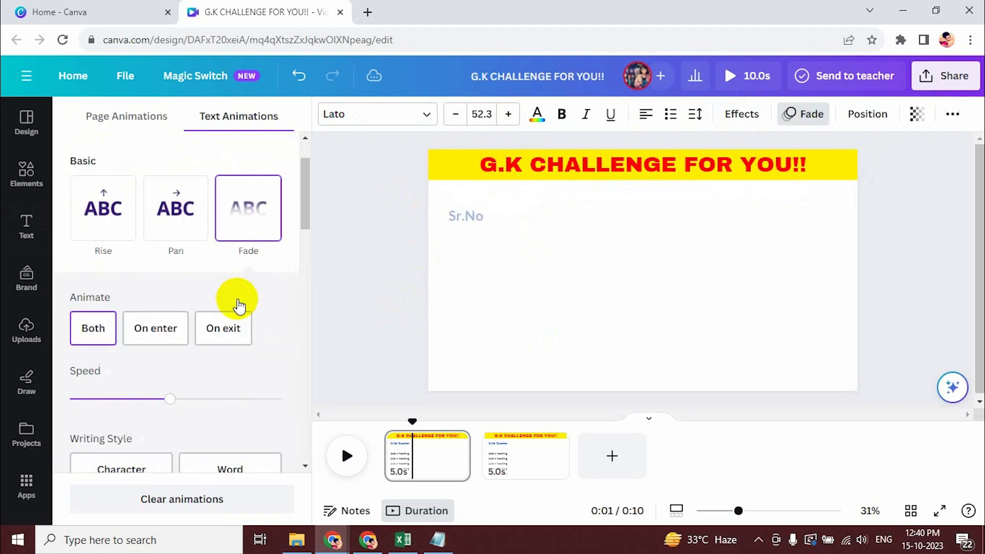
pyautogui.click(153, 193)
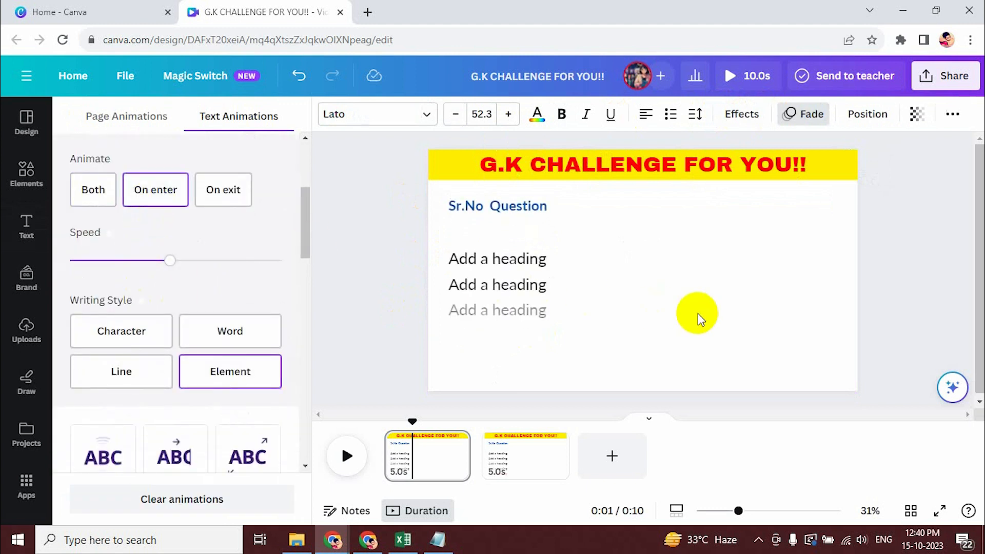
pyautogui.click(603, 343)
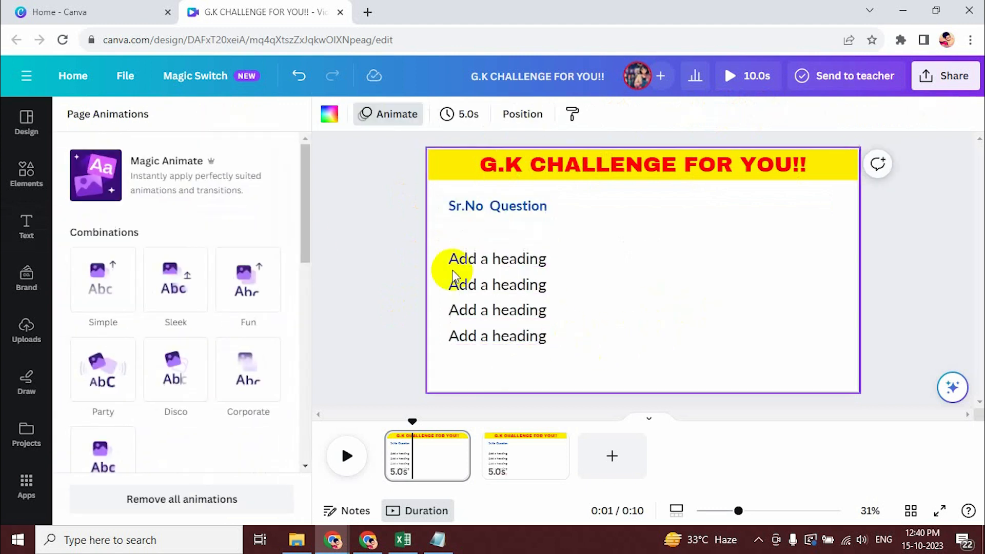
# Step: Check the pink heading on the second page and return to the first page
pyautogui.click(525, 463)
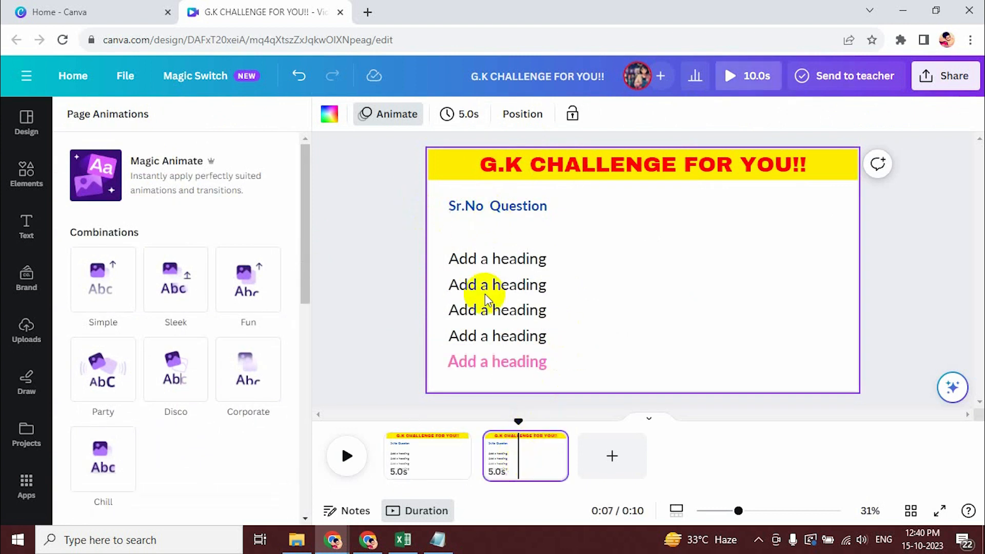
pyautogui.click(461, 358)
pyautogui.click(424, 472)
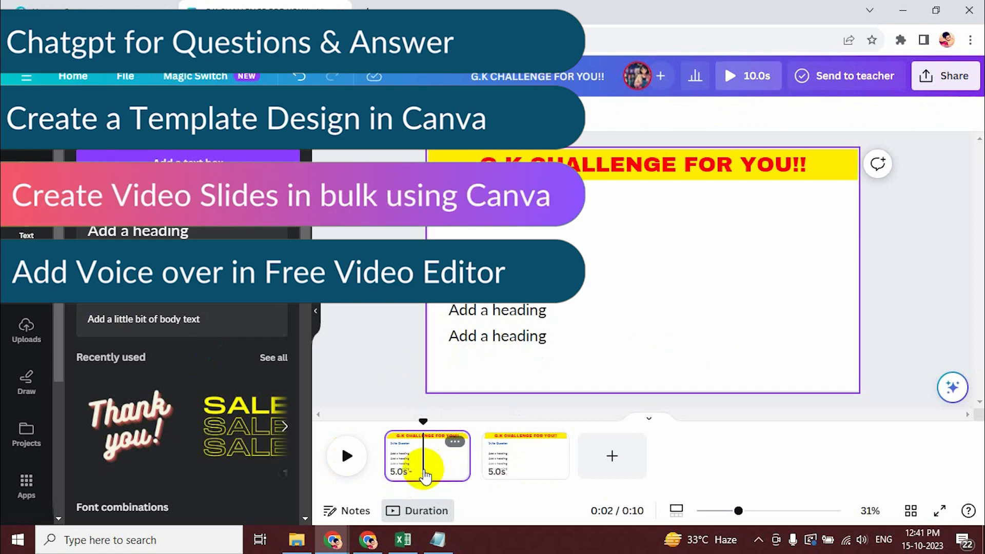
# Step: Open the Bulk create data table and copy the quiz table's header row, Question to Correct Option, from the ChatGPT window
pyautogui.scroll(-3, 31, 379)
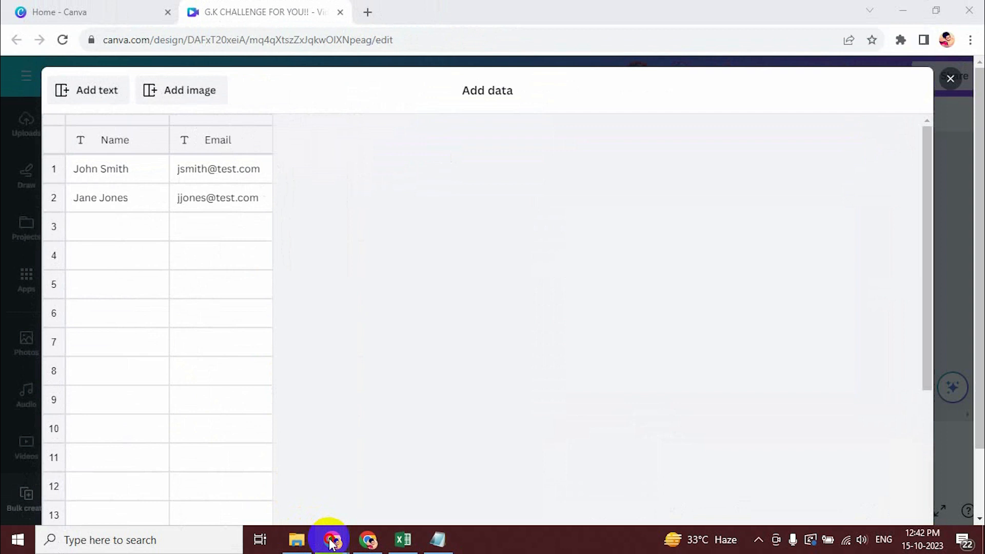
pyautogui.moveTo(333, 539)
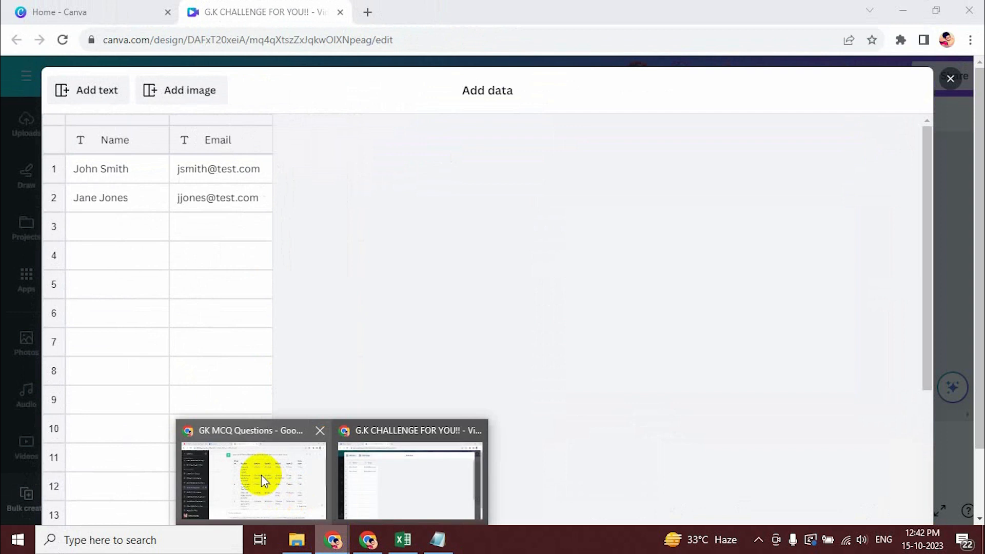
pyautogui.click(260, 475)
pyautogui.moveTo(361, 127); pyautogui.dragTo(820, 155)
pyautogui.hotkey('ctrl', 'c')
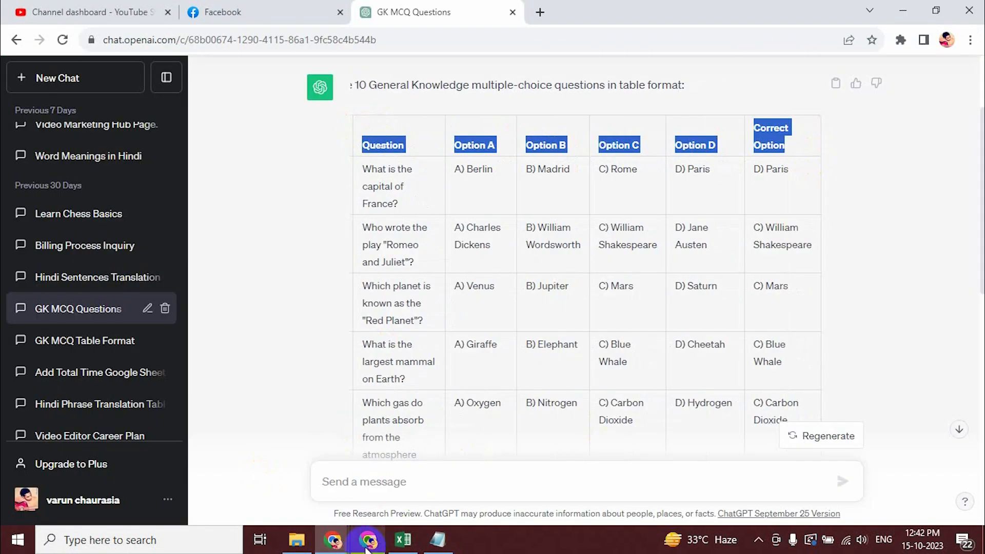
# Step: Back in the Canva window, clear the sample data from the Bulk create table and paste the copied quiz header row
pyautogui.moveTo(332, 540)
pyautogui.click(374, 475)
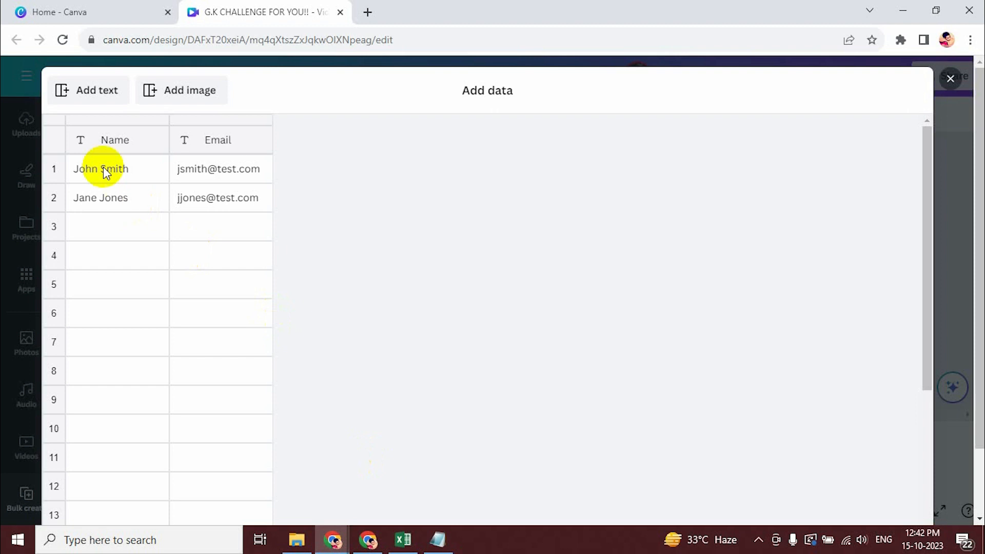
pyautogui.click(57, 121)
pyautogui.scroll(-5, 149, 231)
pyautogui.click(114, 485)
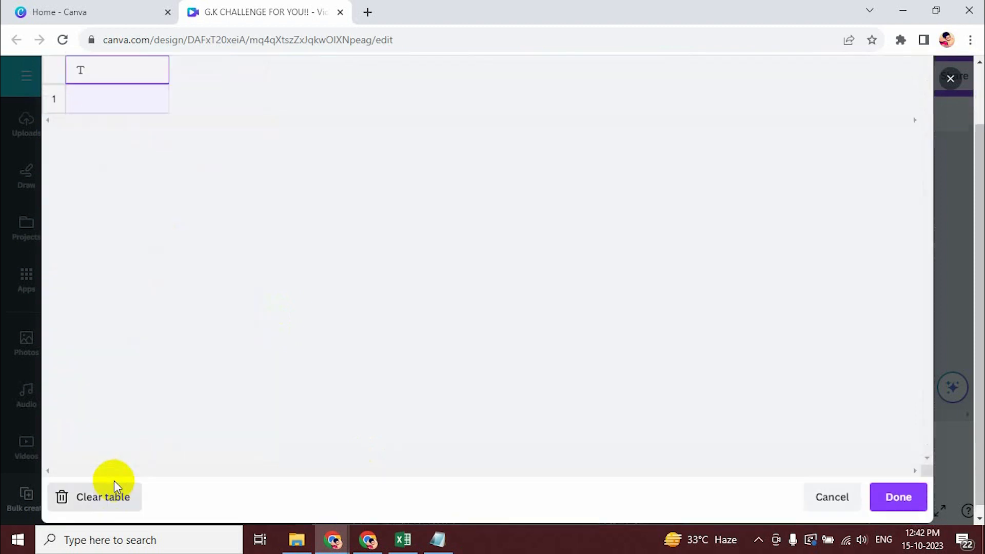
pyautogui.scroll(3, 149, 441)
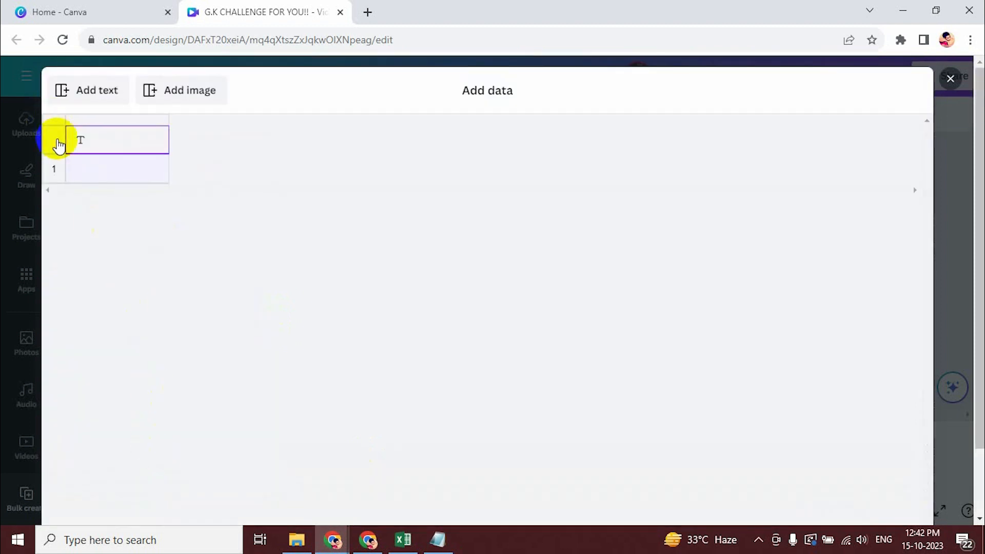
pyautogui.hotkey('ctrl', 'v')
pyautogui.click(48, 164)
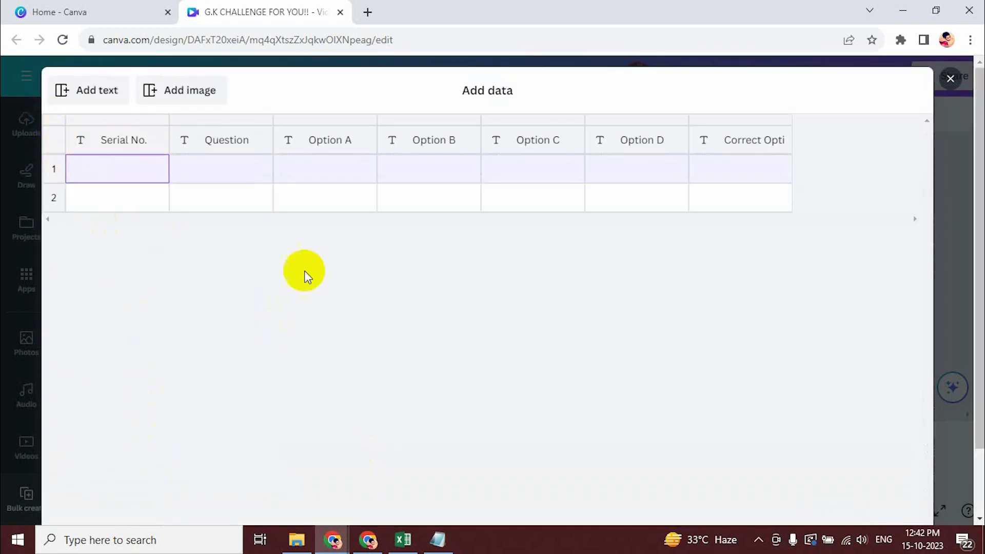
# Step: Select and copy all ten question rows of the ChatGPT quiz table, from serial number 1 to the last correct option
pyautogui.moveTo(333, 540)
pyautogui.click(297, 473)
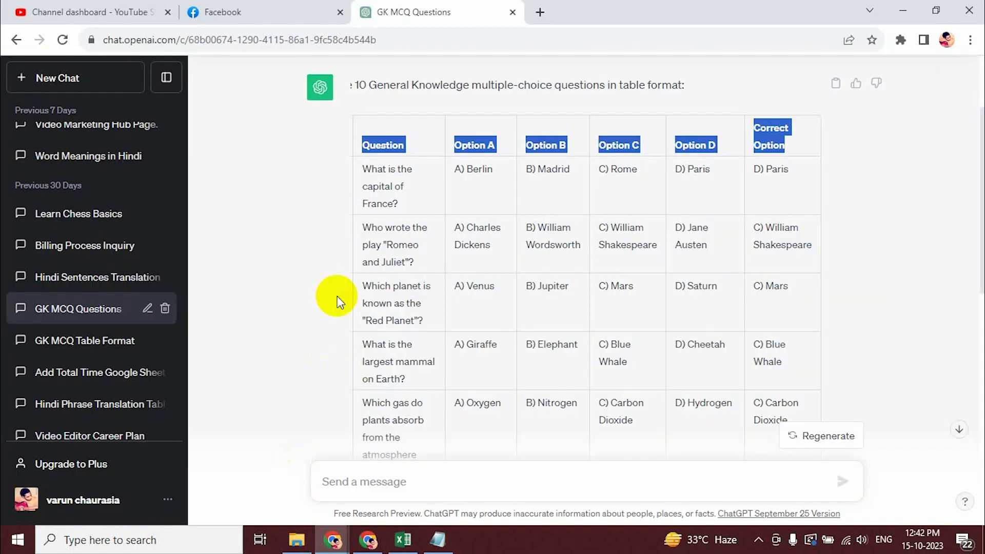
pyautogui.click(366, 168)
pyautogui.scroll(3, 366, 168)
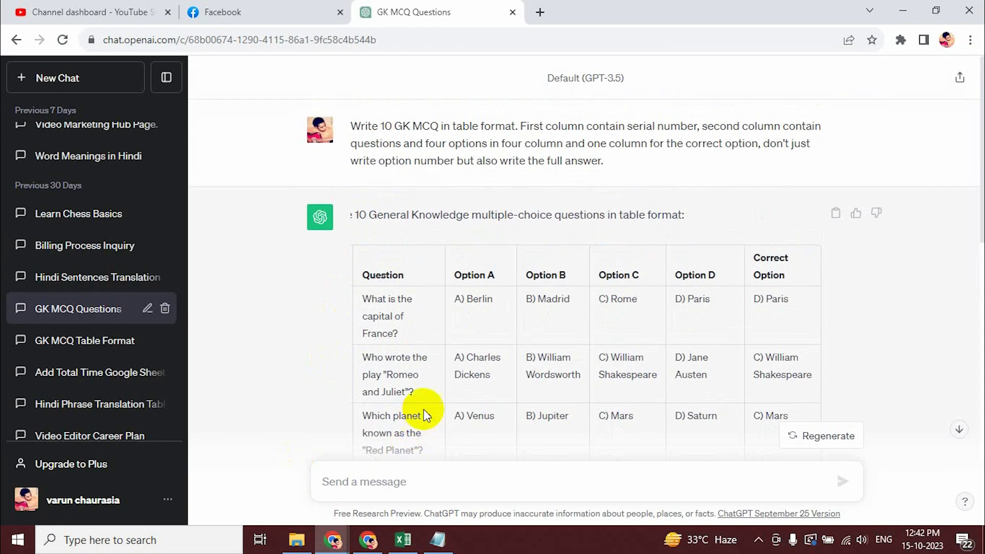
pyautogui.hscroll(-1, 418, 316)
pyautogui.hscroll(-1, 418, 317)
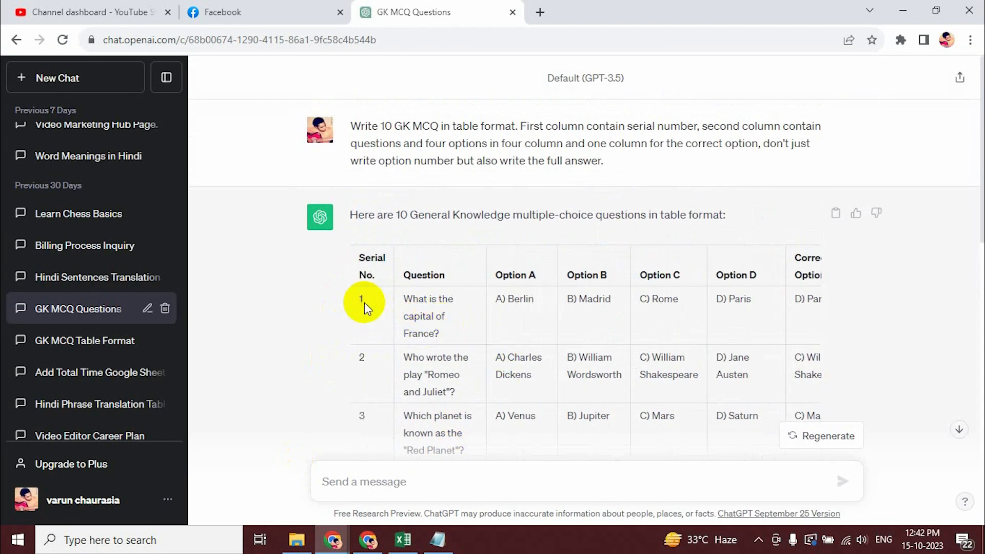
pyautogui.moveTo(356, 297); pyautogui.dragTo(820, 265)
pyautogui.scroll(-5, 703, 359)
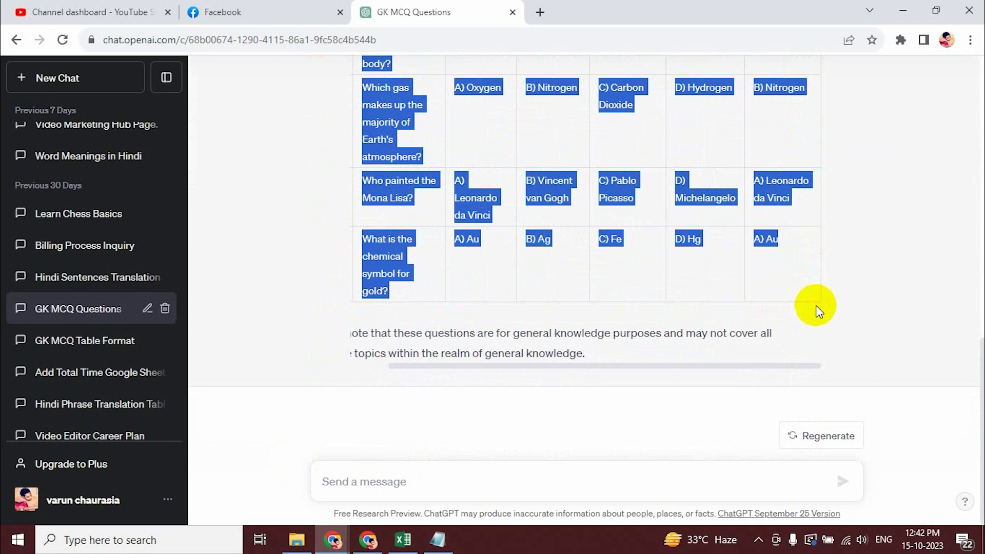
# Step: Paste the copied question rows into Canva's data table below the headers, starting at row 1 under Serial No., and finish adding data
pyautogui.click(901, 11)
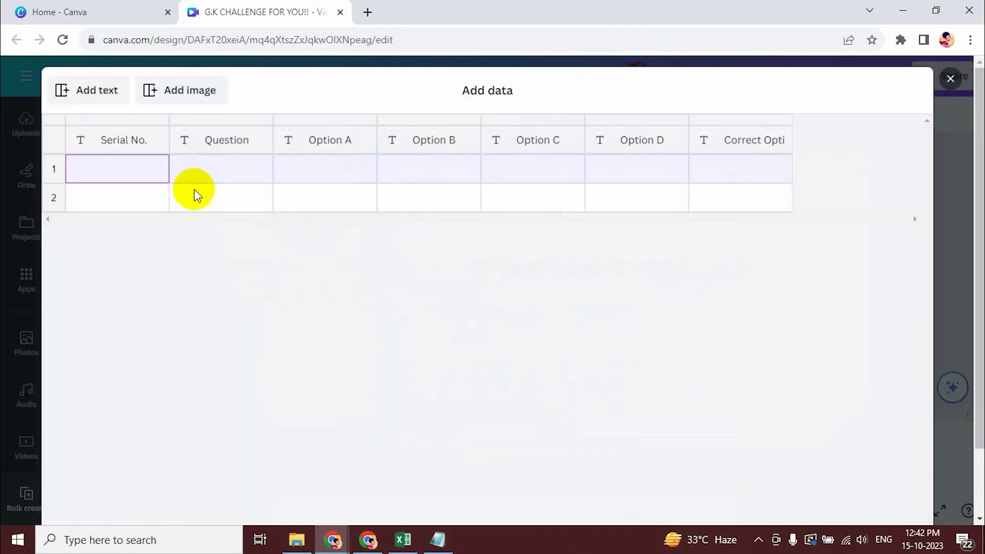
pyautogui.click(65, 170)
pyautogui.hotkey('ctrl', 'v')
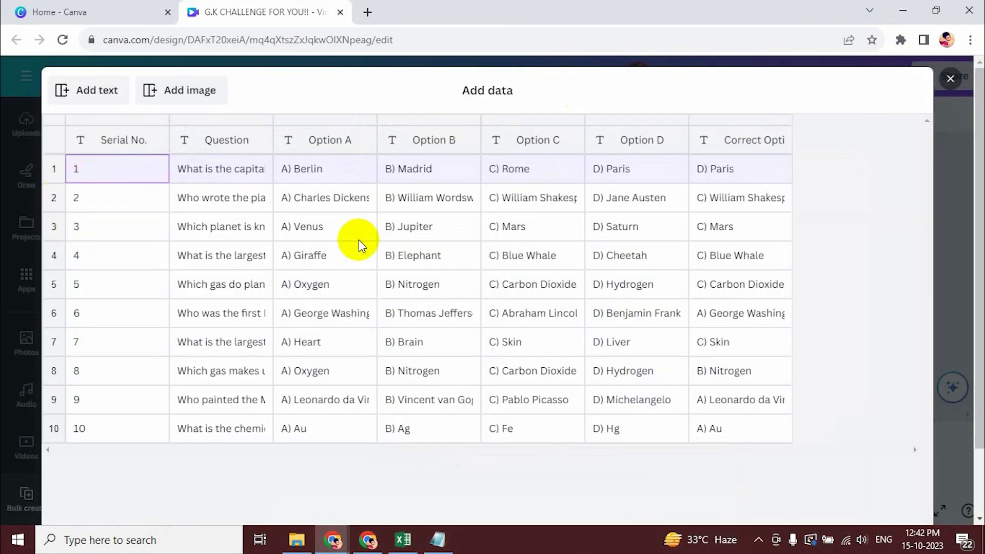
pyautogui.scroll(-2, 657, 395)
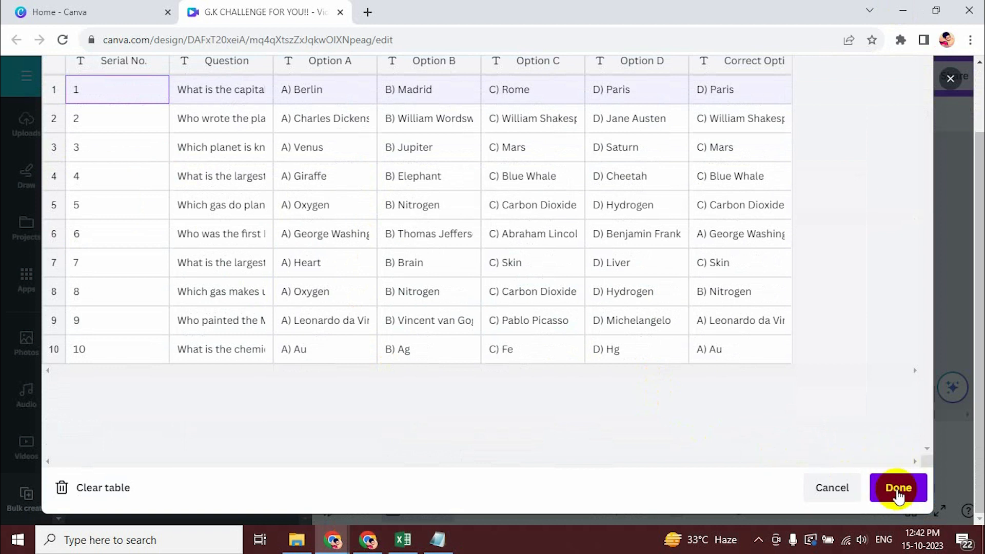
pyautogui.click(897, 492)
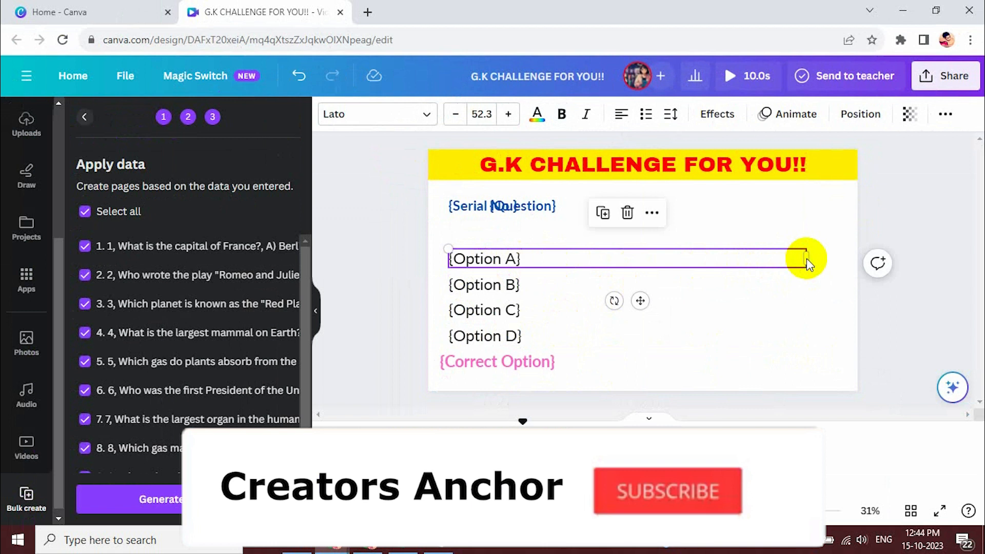
# Step: On the second page, widen the Option A to Option D text boxes almost to the slide's edge and align the Correct Option box with them
pyautogui.moveTo(807, 259); pyautogui.dragTo(832, 258)
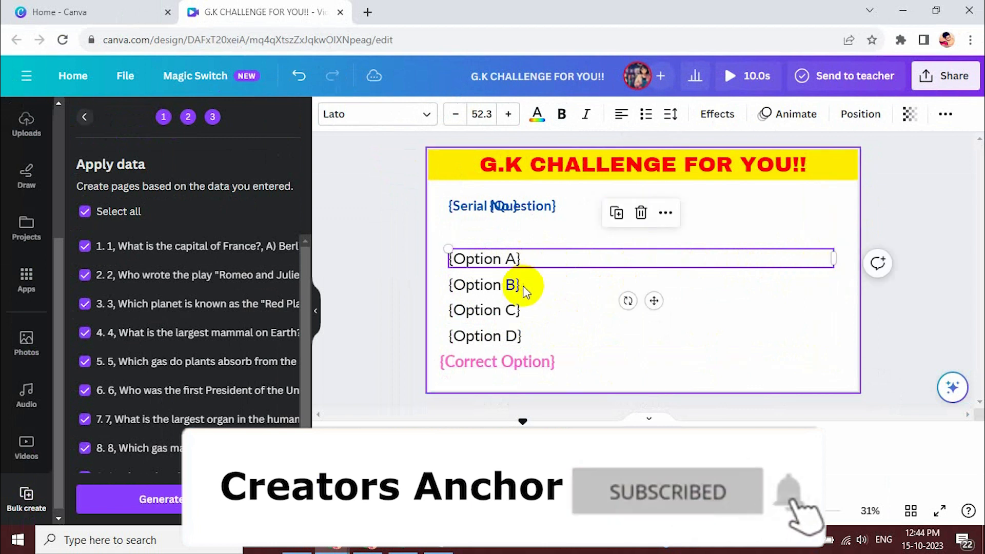
pyautogui.click(521, 286)
pyautogui.moveTo(523, 285); pyautogui.dragTo(840, 294)
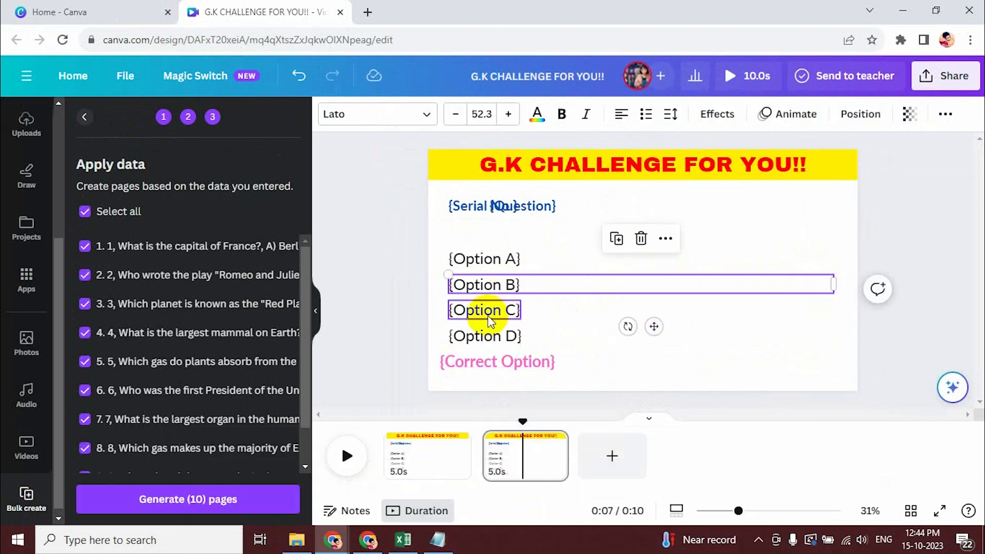
pyautogui.click(522, 310)
pyautogui.moveTo(521, 309); pyautogui.dragTo(834, 311)
pyautogui.click(528, 337)
pyautogui.moveTo(527, 337); pyautogui.dragTo(834, 344)
pyautogui.click(433, 435)
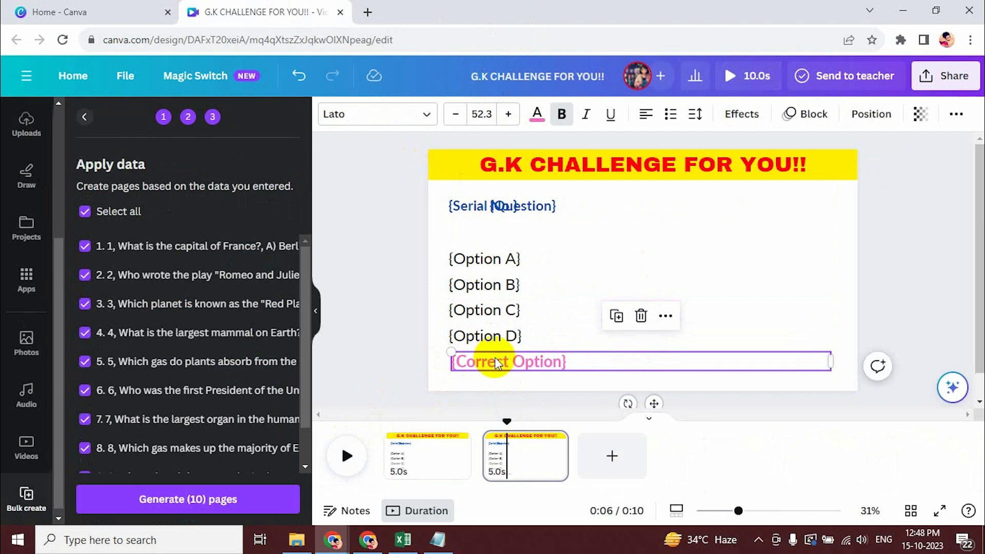
pyautogui.moveTo(496, 363); pyautogui.dragTo(493, 363)
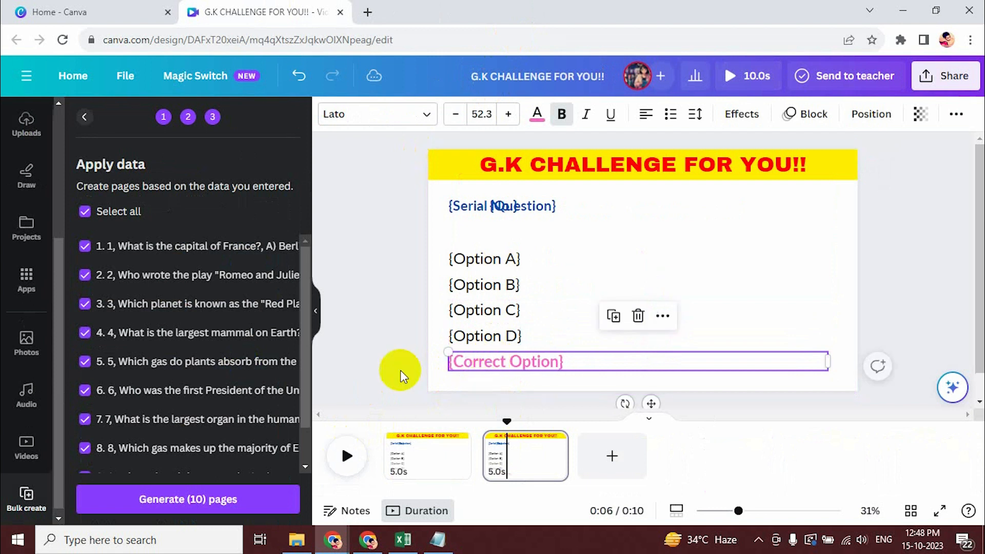
# Step: Generate the pages for all 10 data rows and play the resulting quiz video
pyautogui.click(245, 493)
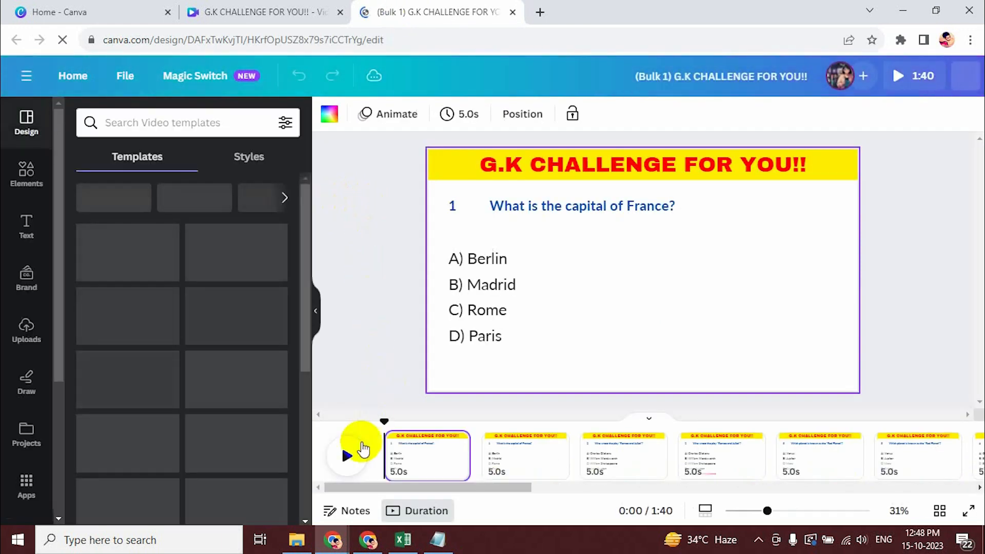
pyautogui.click(348, 458)
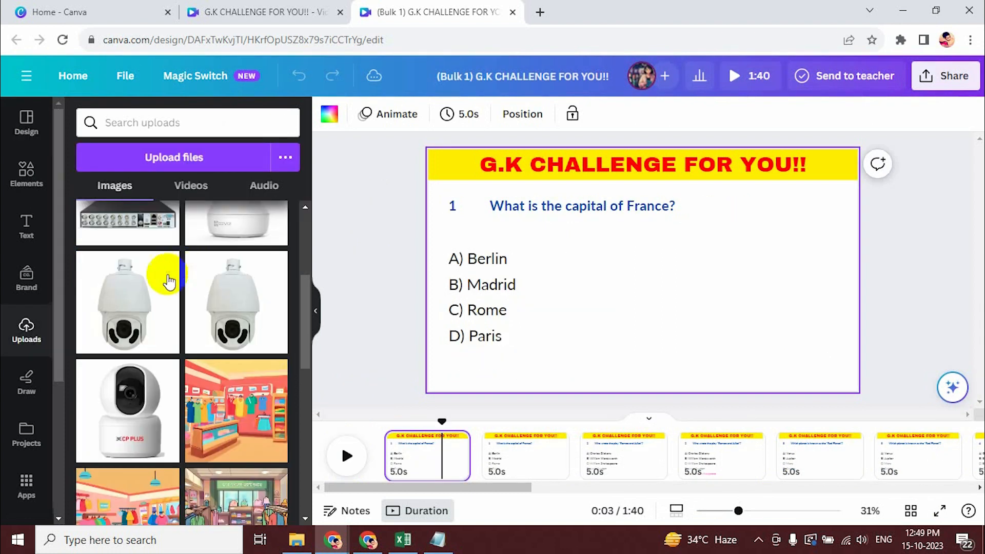
# Step: Try adding the uploaded audio AUD-Human-Voice-756.mp3 to the timeline under the first pages, and delete the audio track
pyautogui.click(15, 323)
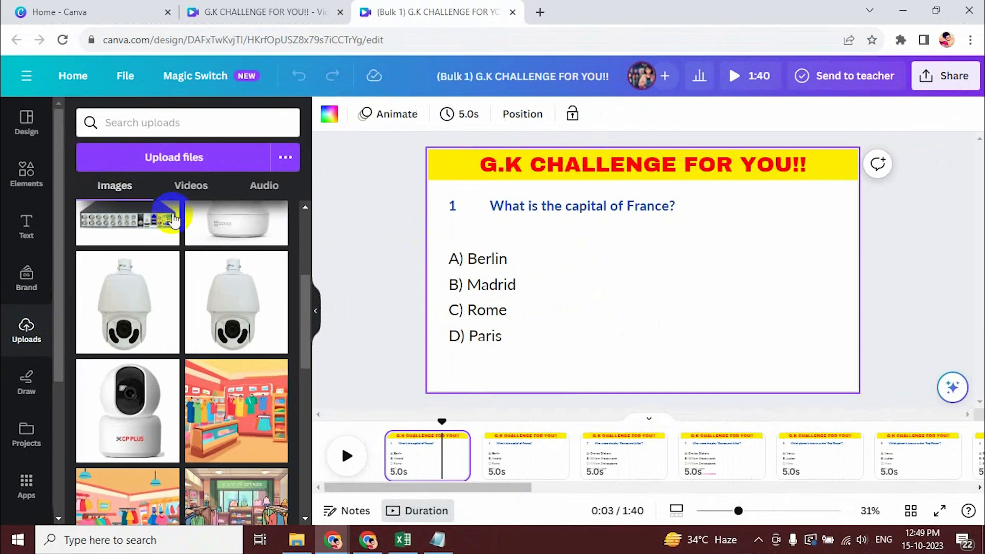
pyautogui.click(263, 186)
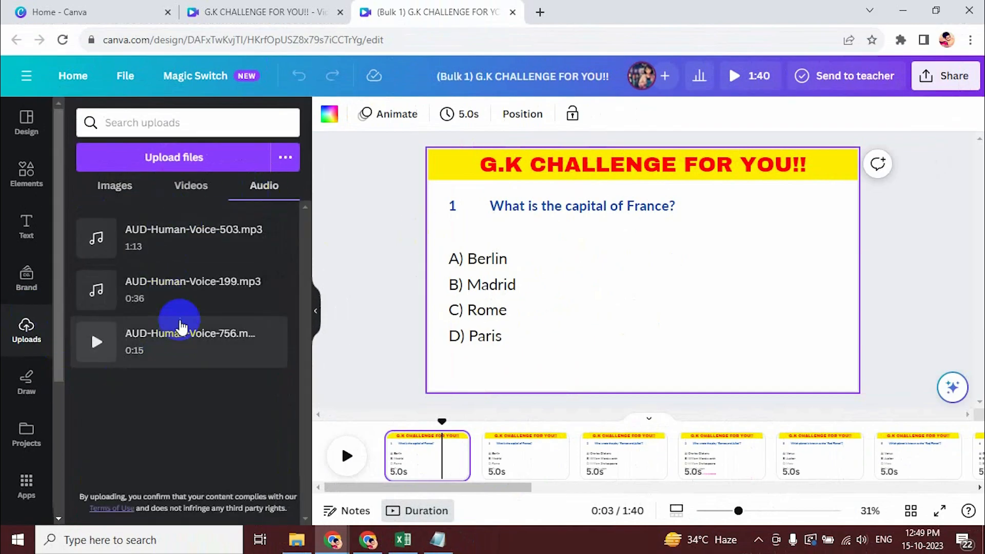
pyautogui.moveTo(181, 327); pyautogui.dragTo(404, 461)
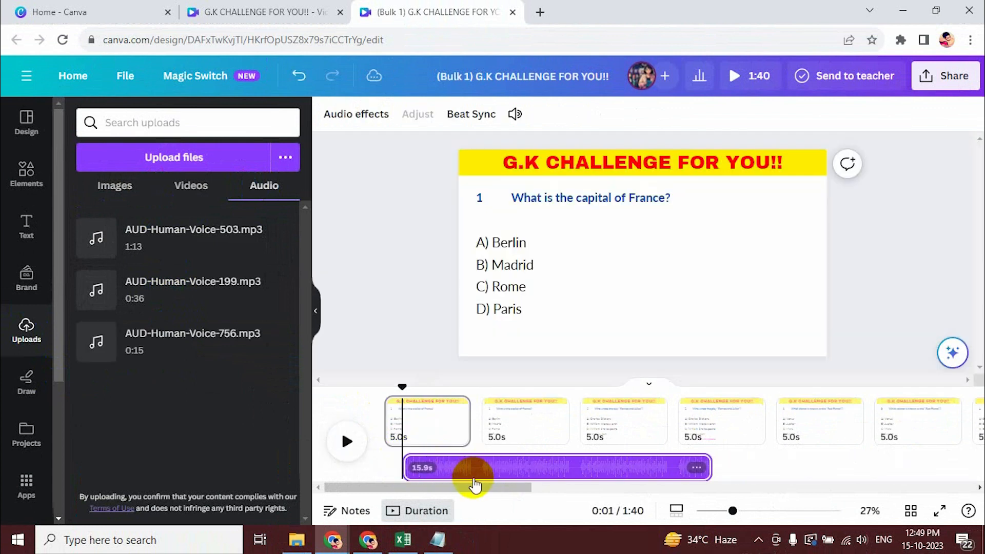
pyautogui.click(481, 473)
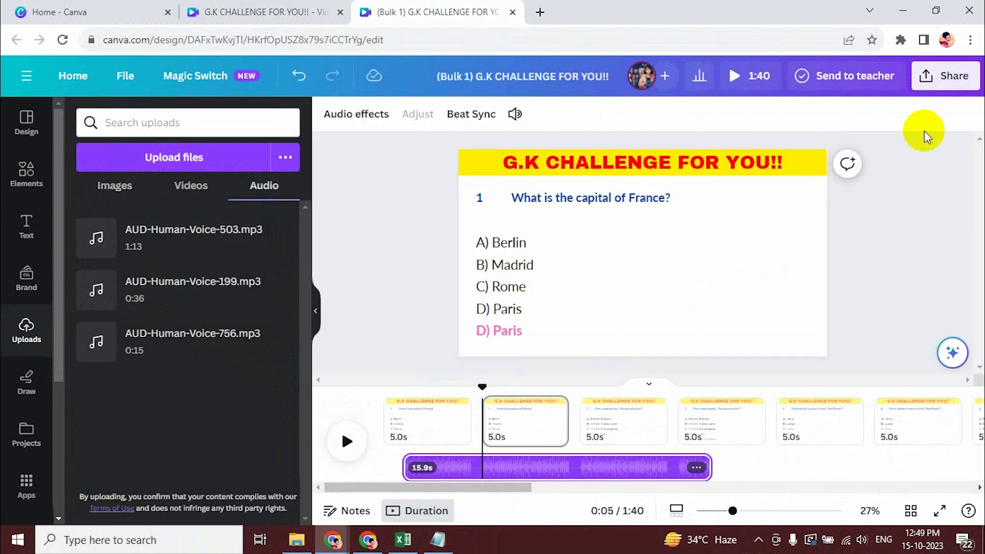
pyautogui.press('Delete')
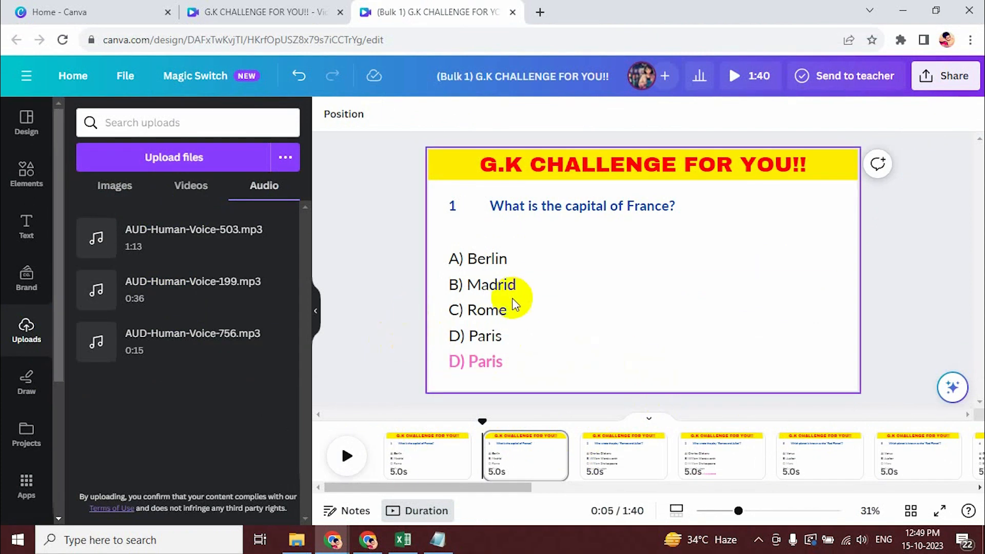
pyautogui.click(945, 76)
pyautogui.click(774, 340)
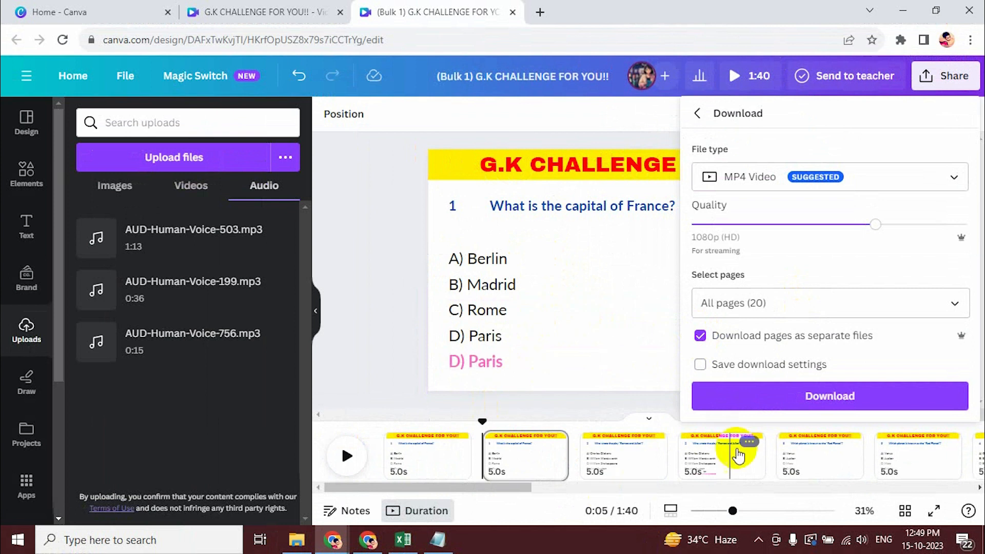
pyautogui.click(402, 320)
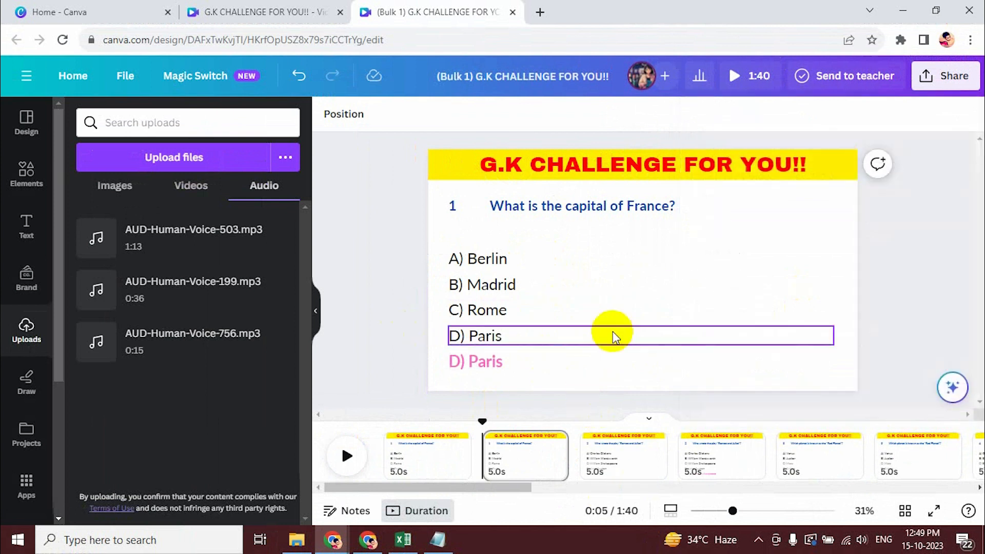
# Step: Set the first page's timing to 10.0 s and apply it to all 20 pages
pyautogui.click(451, 469)
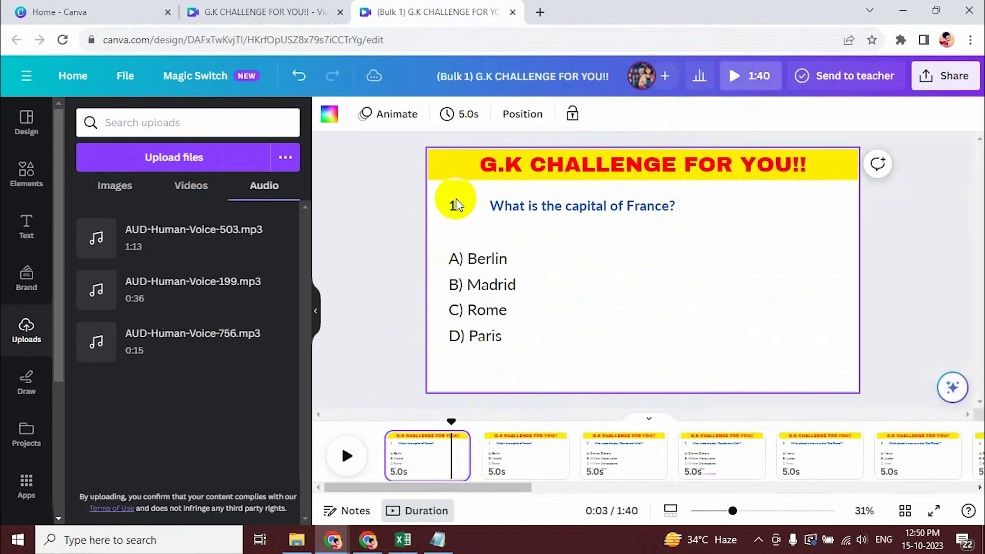
pyautogui.click(454, 112)
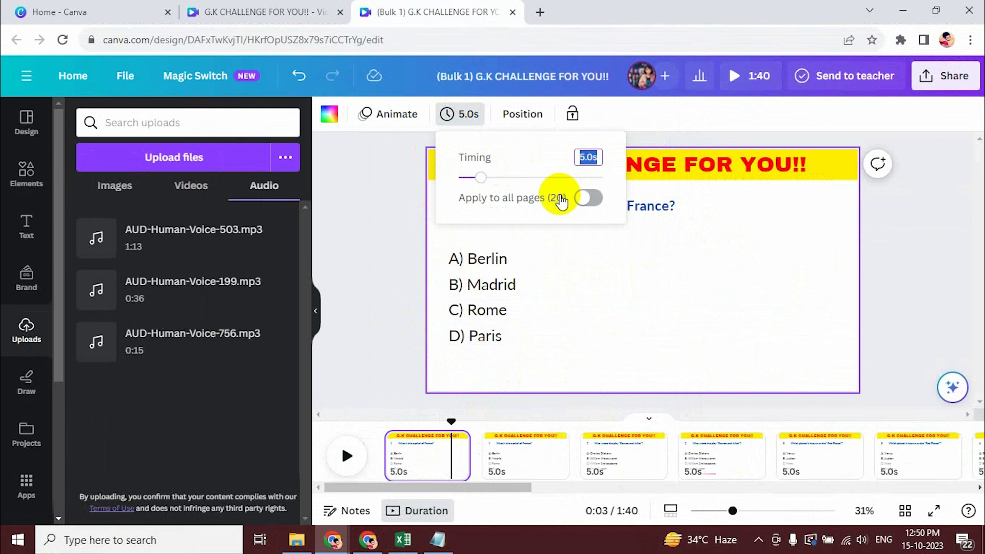
pyautogui.moveTo(484, 185); pyautogui.dragTo(505, 179)
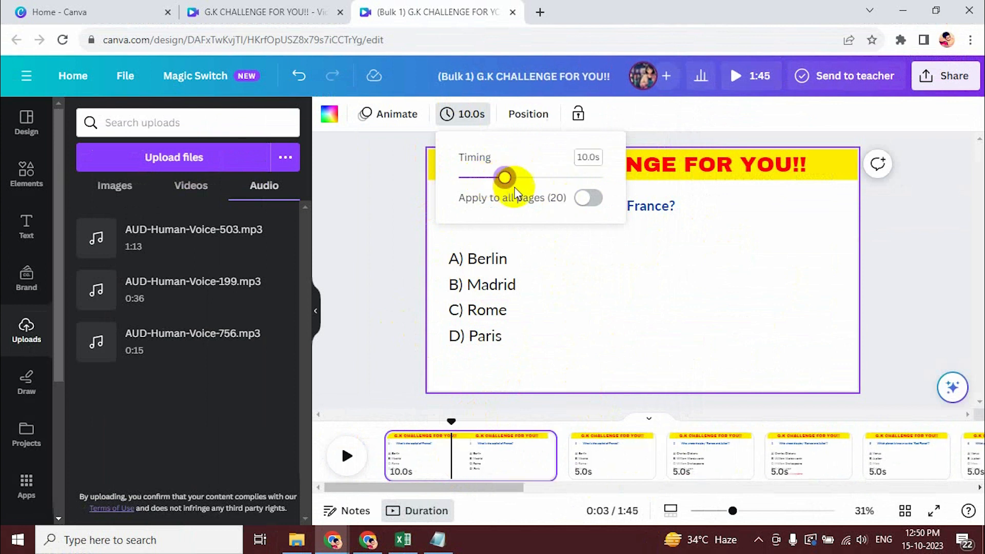
pyautogui.click(590, 198)
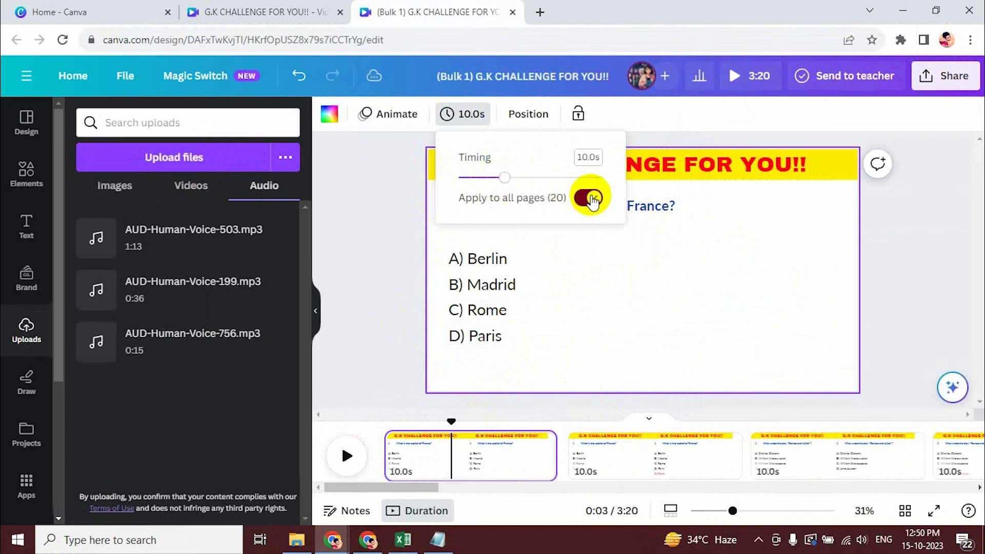
pyautogui.click(361, 252)
# Step: Download all 20 pages as MP4 video at 1080p, with the pages as separate files
pyautogui.click(948, 75)
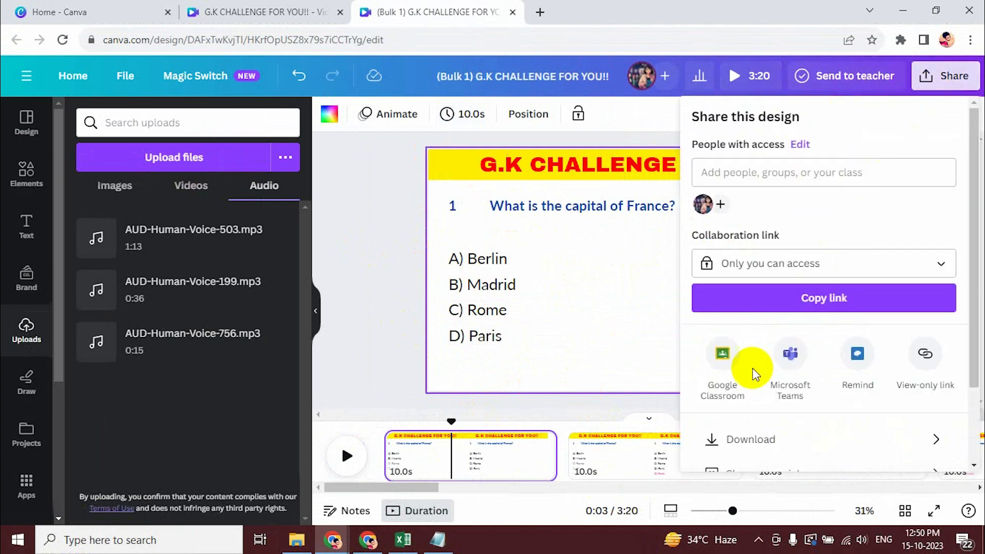
pyautogui.click(738, 437)
pyautogui.click(733, 336)
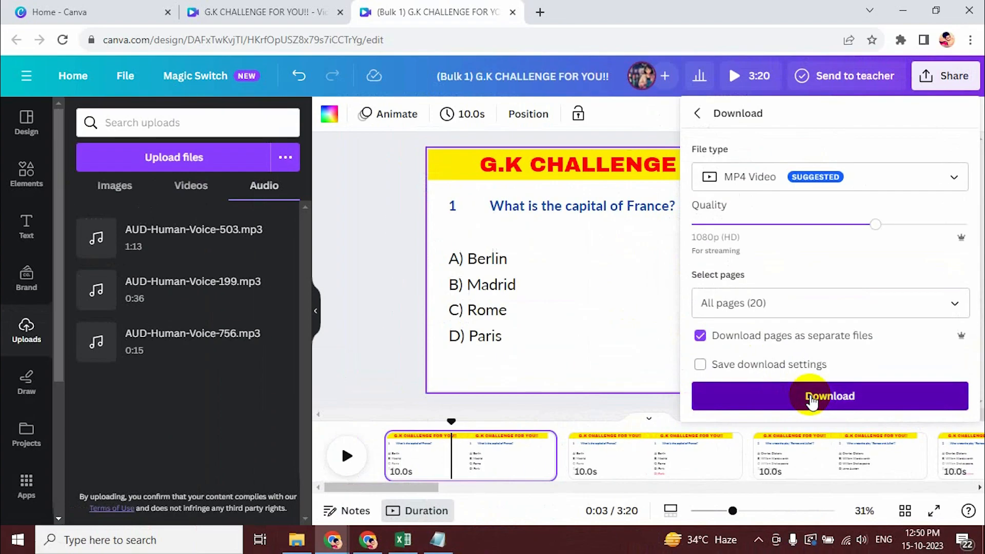
pyautogui.click(814, 396)
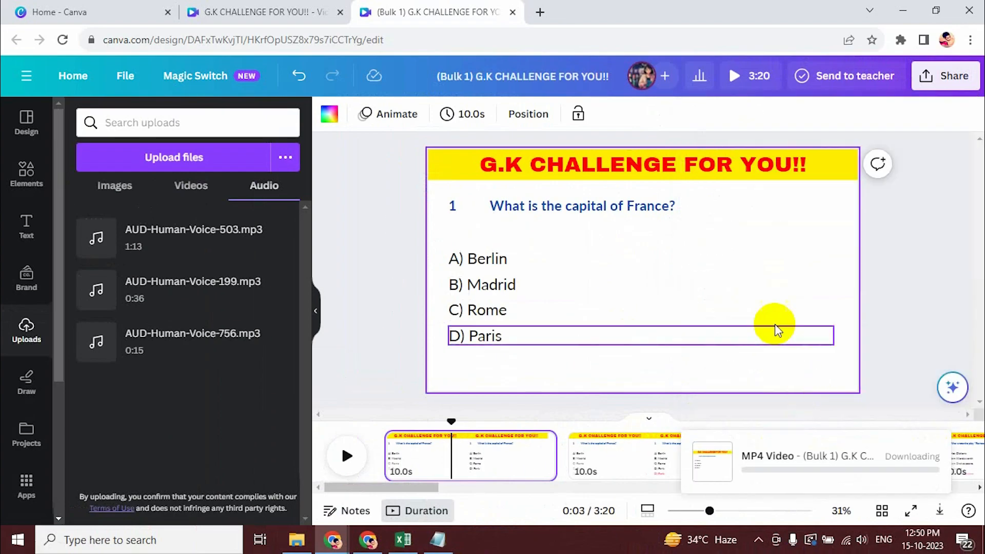